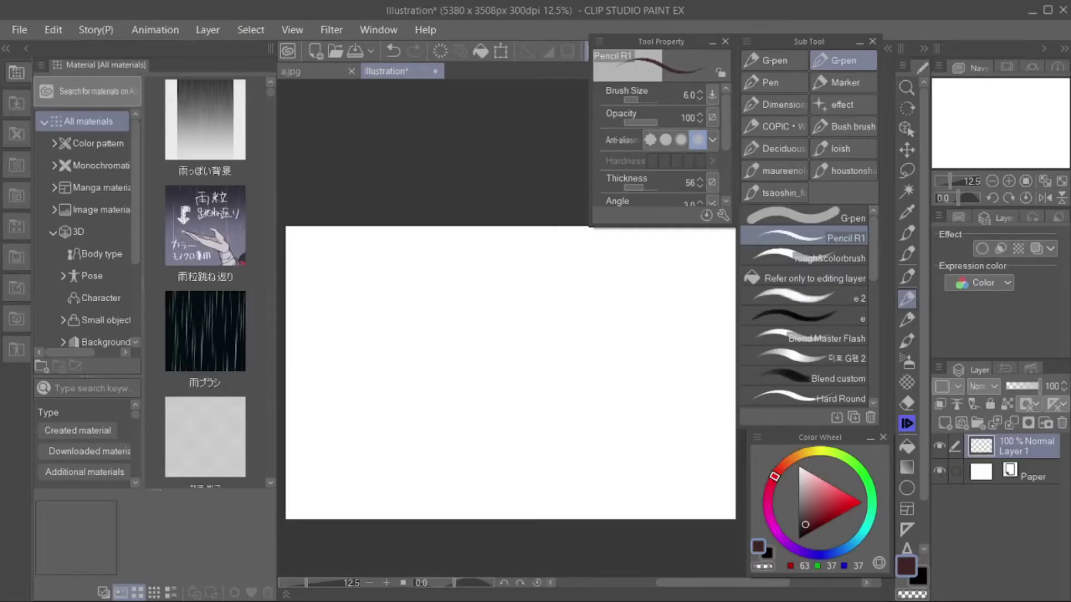
- Browse the 3D materials and place the Livingroom Entrance-Ver.2 model on the blank canvas
{"action": "scroll", "coordinate": [205, 223], "scroll_direction": "down", "scroll_amount": 1}
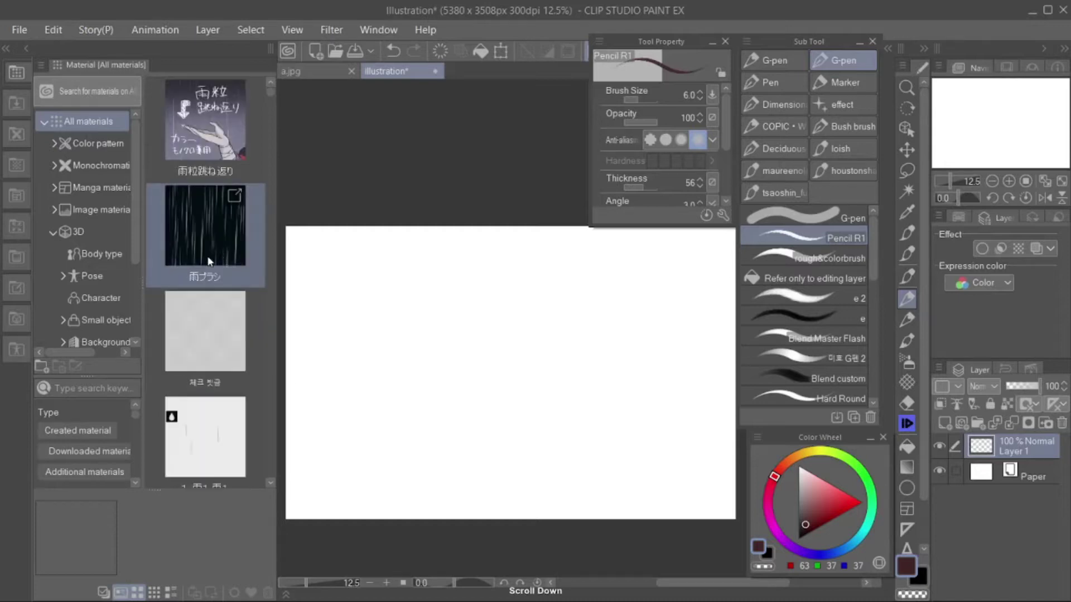
{"action": "scroll", "coordinate": [132, 163], "scroll_direction": "down", "scroll_amount": 1}
{"action": "scroll", "coordinate": [134, 173], "scroll_direction": "down", "scroll_amount": 1}
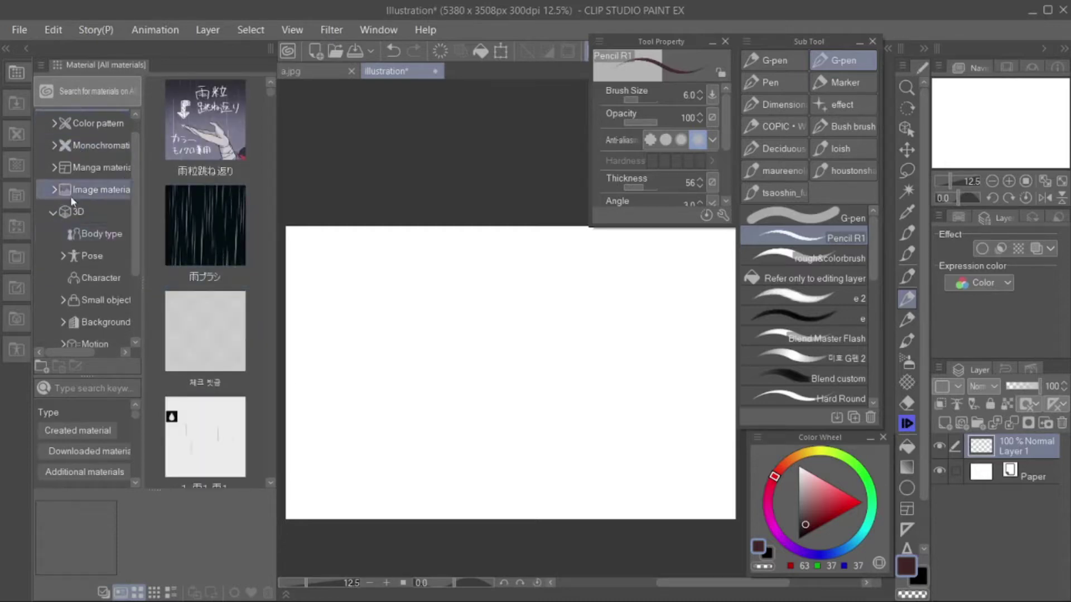
{"action": "left_click", "coordinate": [82, 212]}
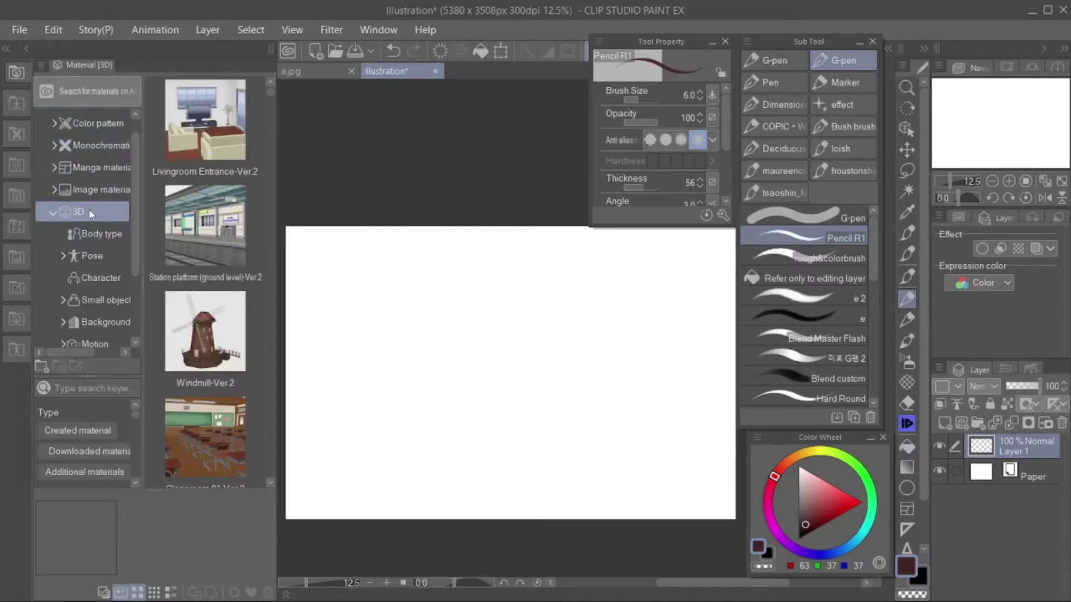
{"action": "scroll", "coordinate": [243, 216], "scroll_direction": "down", "scroll_amount": 10}
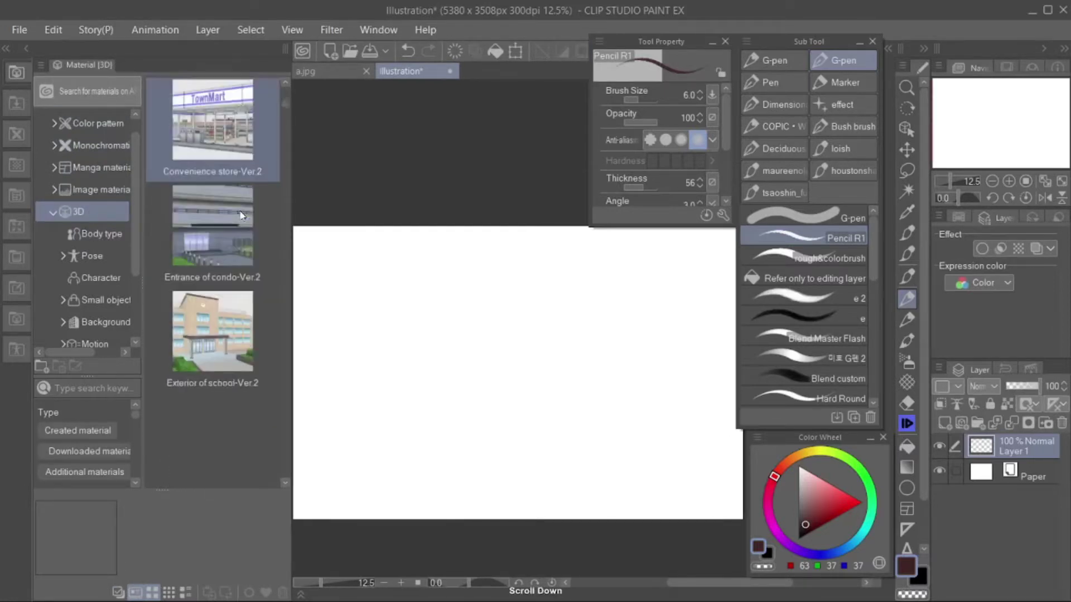
{"action": "scroll", "coordinate": [241, 215], "scroll_direction": "up", "scroll_amount": 10}
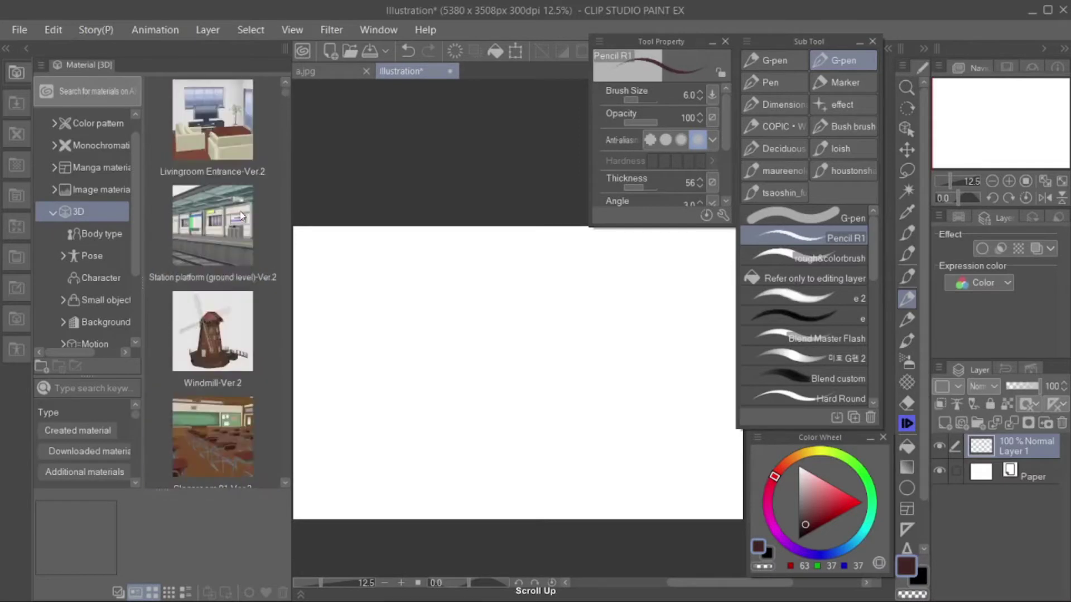
{"action": "left_click_drag", "start_coordinate": [226, 155], "coordinate": [522, 387]}
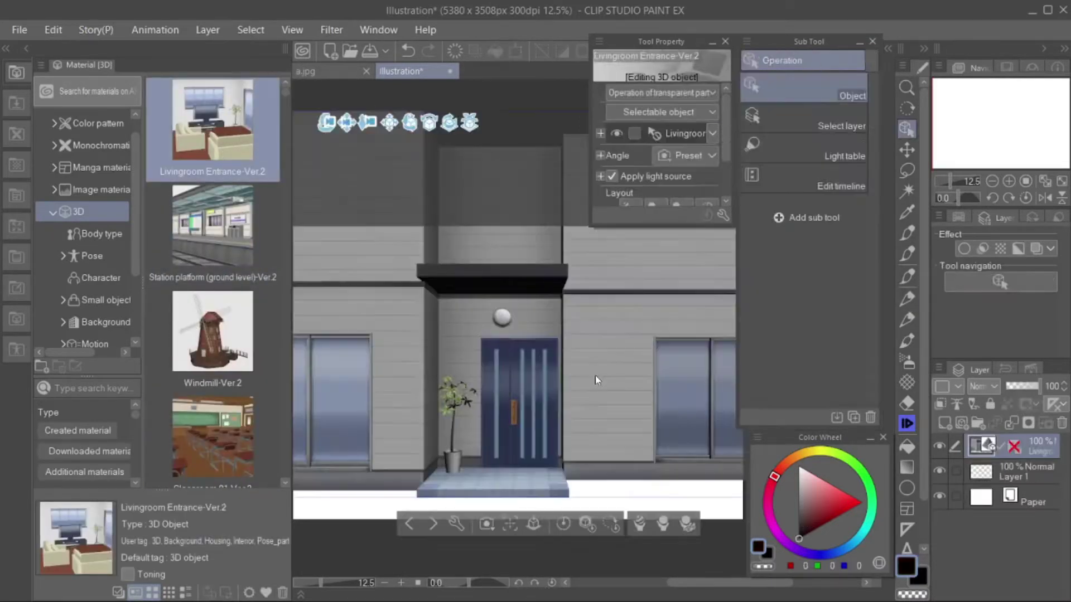
- Orbit around the living room model, then apply its Basic and Threshold camera presets in turn
{"action": "scroll", "coordinate": [596, 377], "scroll_direction": "down", "scroll_amount": 2}
{"action": "scroll", "coordinate": [597, 373], "scroll_direction": "down", "scroll_amount": 2}
{"action": "left_click_drag", "start_coordinate": [416, 406], "coordinate": [463, 404]}
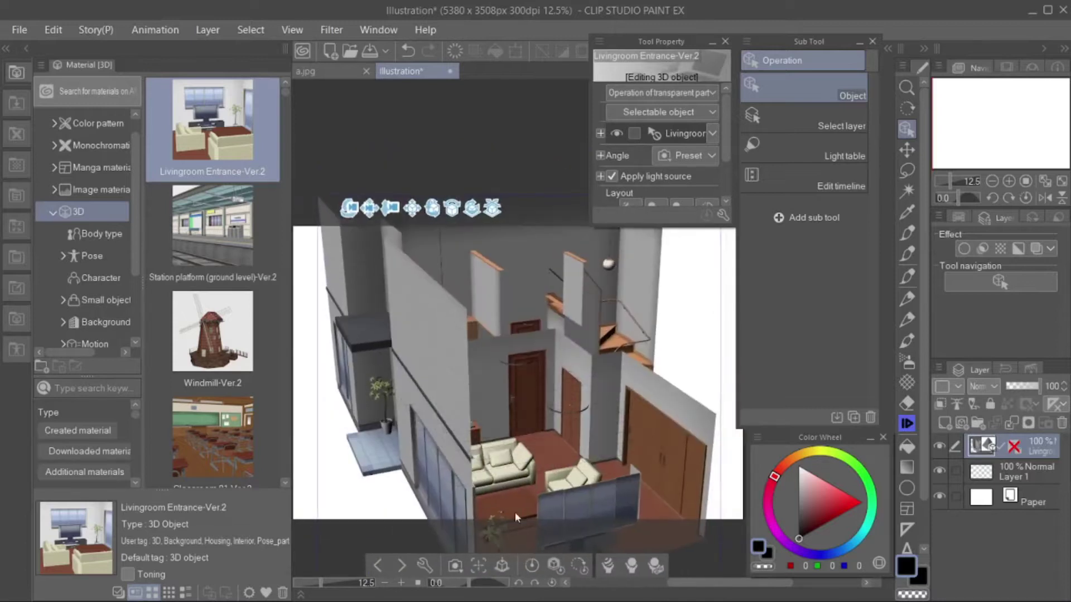
{"action": "left_click", "coordinate": [460, 571]}
{"action": "left_click", "coordinate": [478, 408]}
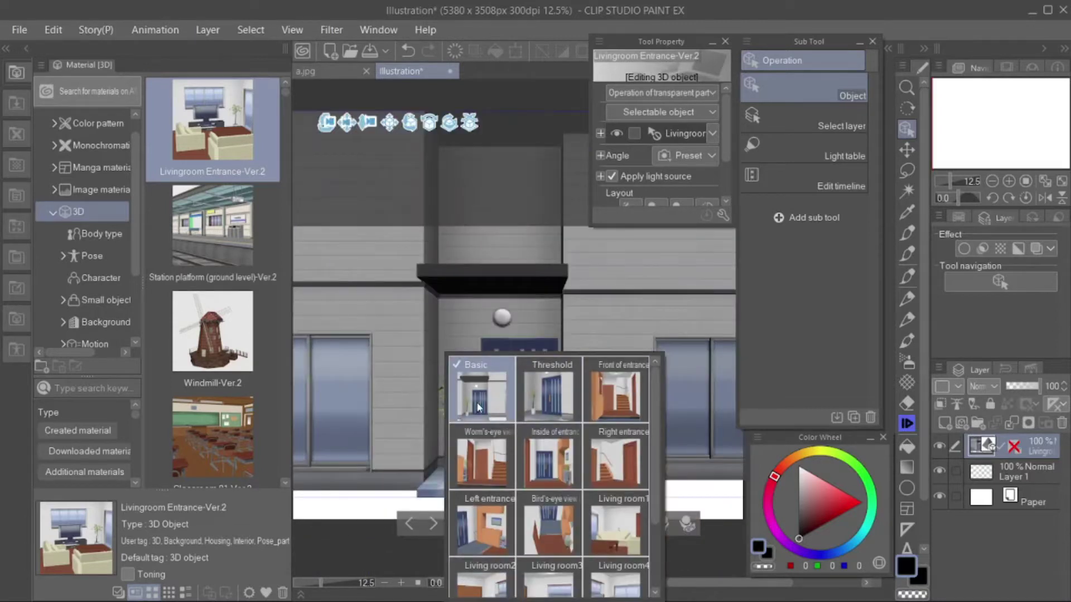
{"action": "left_click", "coordinate": [413, 554]}
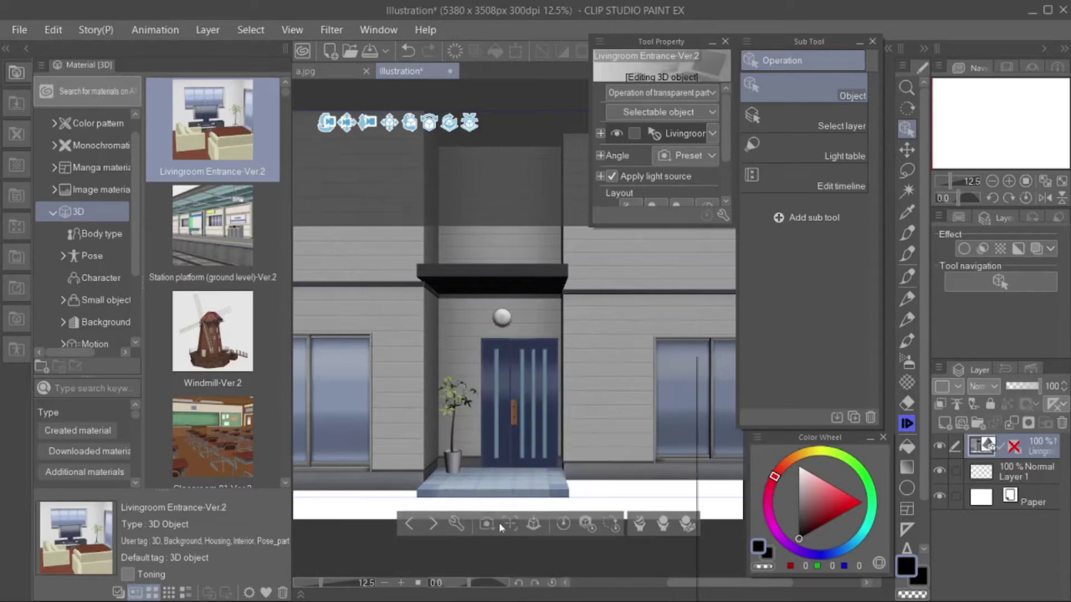
{"action": "left_click", "coordinate": [498, 523]}
{"action": "left_click", "coordinate": [581, 395]}
{"action": "left_click", "coordinate": [417, 549]}
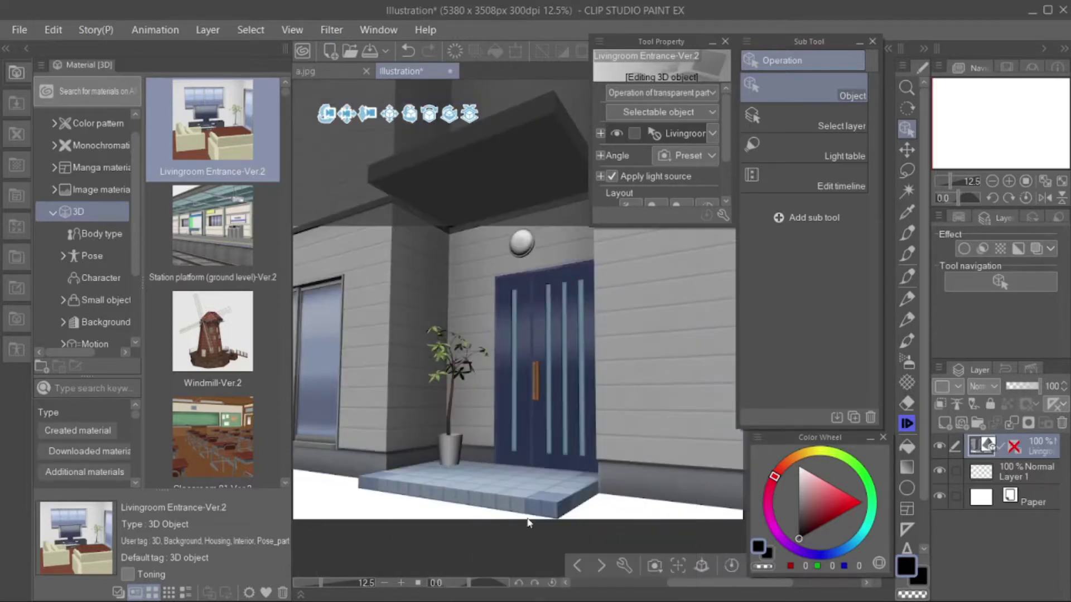
- Place the Windmill-Ver.2 model on the canvas and choose one of its preset camera angles
{"action": "scroll", "coordinate": [636, 440], "scroll_direction": "down", "scroll_amount": 3}
{"action": "left_click", "coordinate": [212, 226]}
{"action": "left_click_drag", "start_coordinate": [213, 332], "coordinate": [491, 417]}
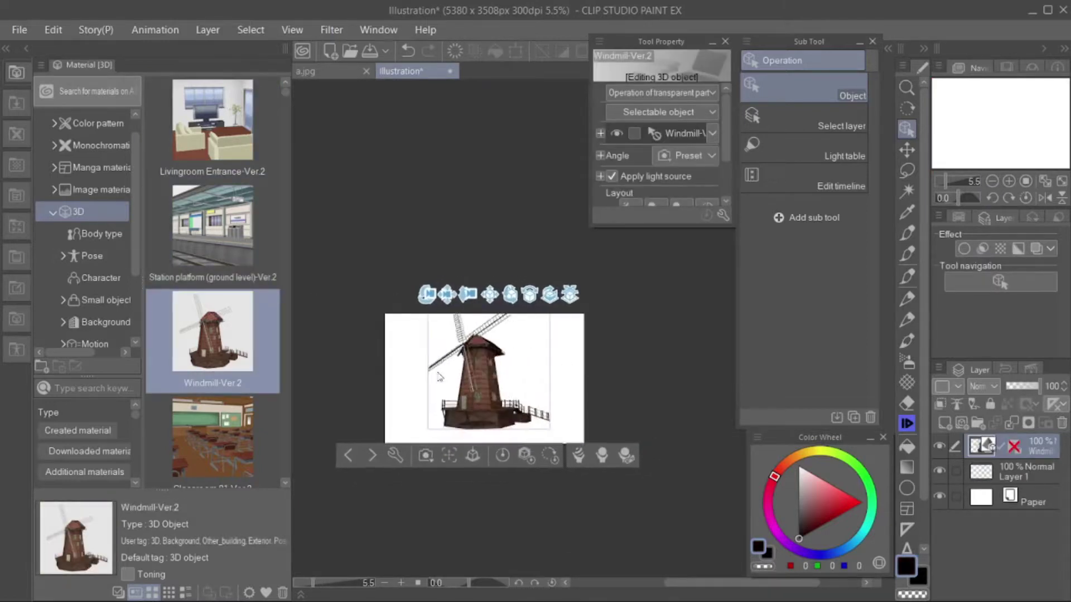
{"action": "scroll", "coordinate": [490, 417], "scroll_direction": "up", "scroll_amount": 3}
{"action": "left_click", "coordinate": [419, 522]}
{"action": "left_click", "coordinate": [370, 390]}
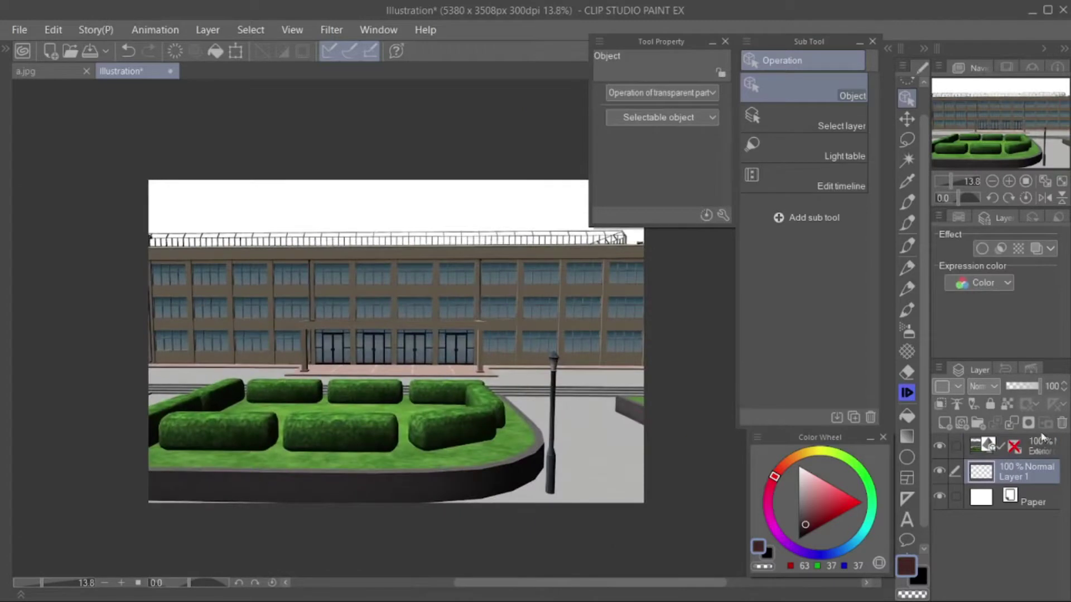
- Try camera presets including the student's entrance and Roof2 on the Exterior of school model, settle on an overall view, and enable Extract line
{"action": "left_click", "coordinate": [1042, 438]}
{"action": "scroll", "coordinate": [391, 363], "scroll_direction": "down", "scroll_amount": 2}
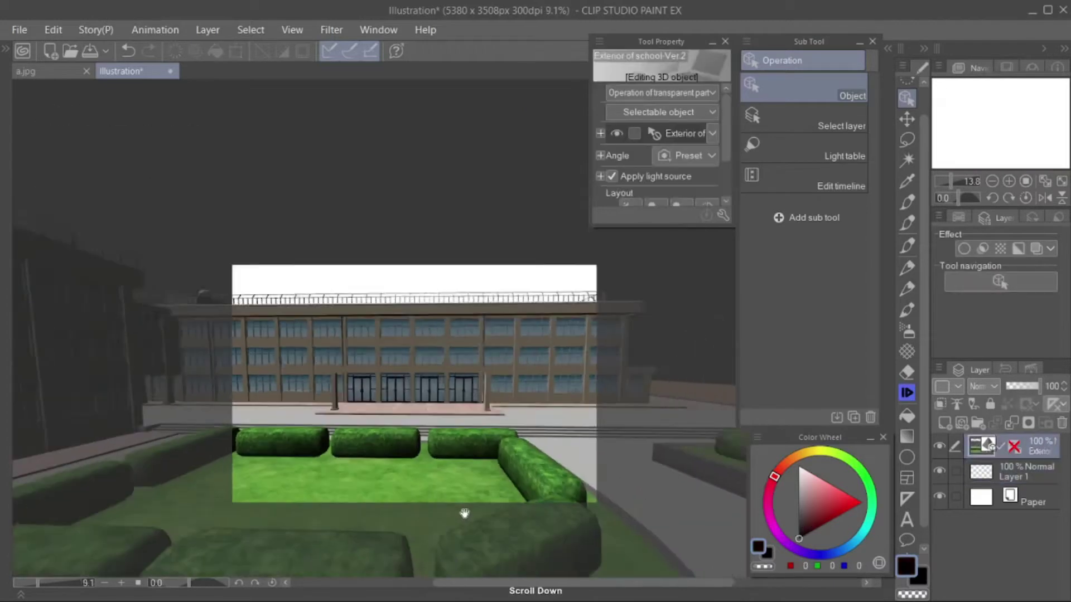
{"action": "left_click", "coordinate": [112, 561]}
{"action": "left_click", "coordinate": [263, 393]}
{"action": "left_click", "coordinate": [195, 527]}
{"action": "left_click", "coordinate": [262, 580]}
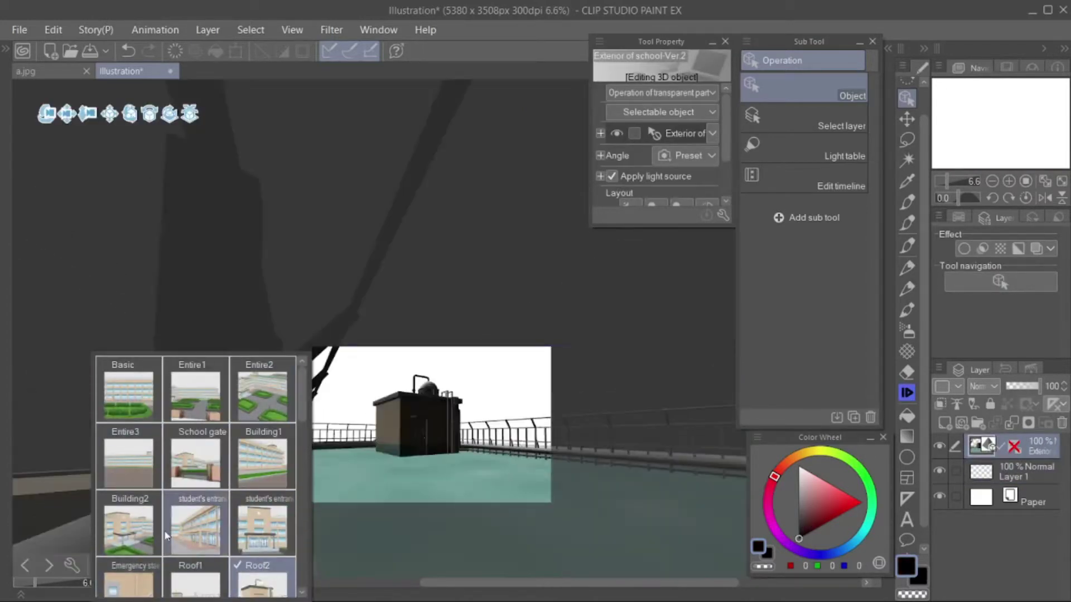
{"action": "left_click", "coordinate": [195, 396]}
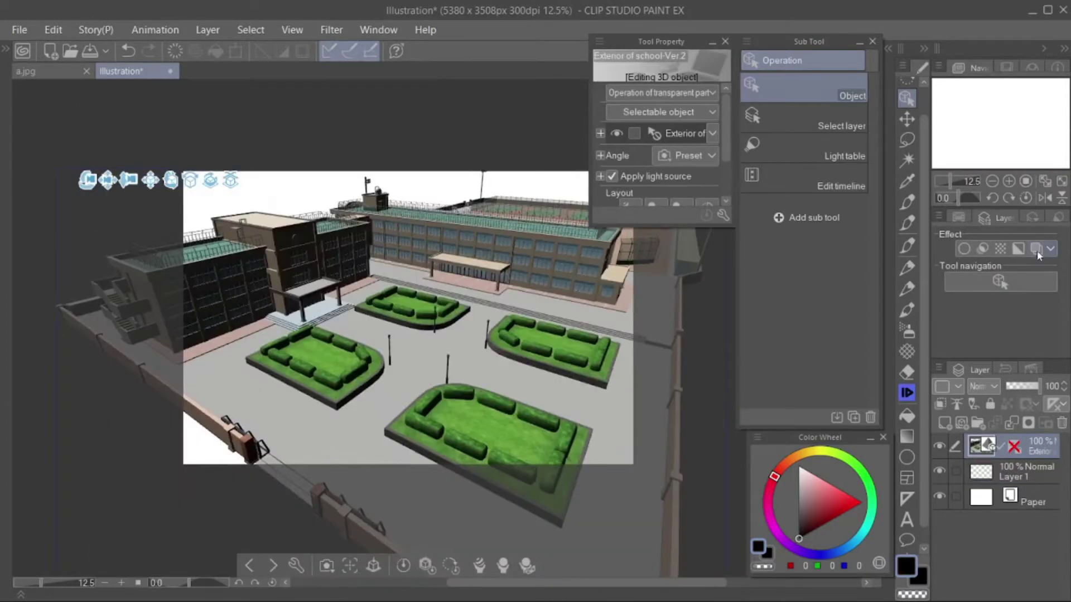
{"action": "left_click", "coordinate": [981, 248]}
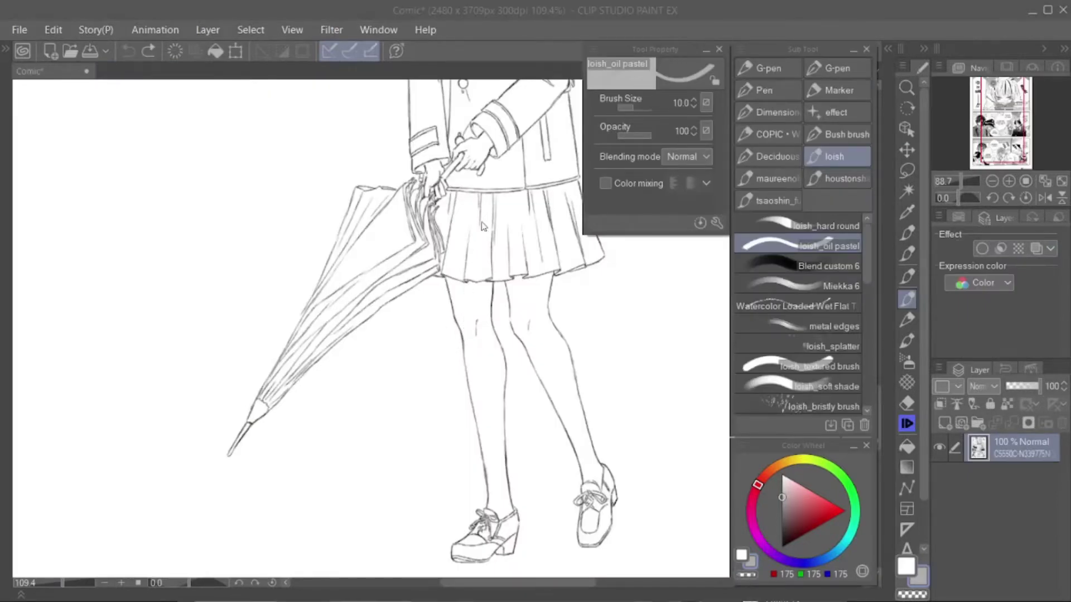
- Paint flat grey along the girl's leg and the heel of her shoe in the middle comic panel with the loish_oil pastel brush
{"action": "scroll", "coordinate": [483, 226], "scroll_direction": "down", "scroll_amount": 6}
{"action": "left_click_drag", "start_coordinate": [437, 241], "coordinate": [437, 347]}
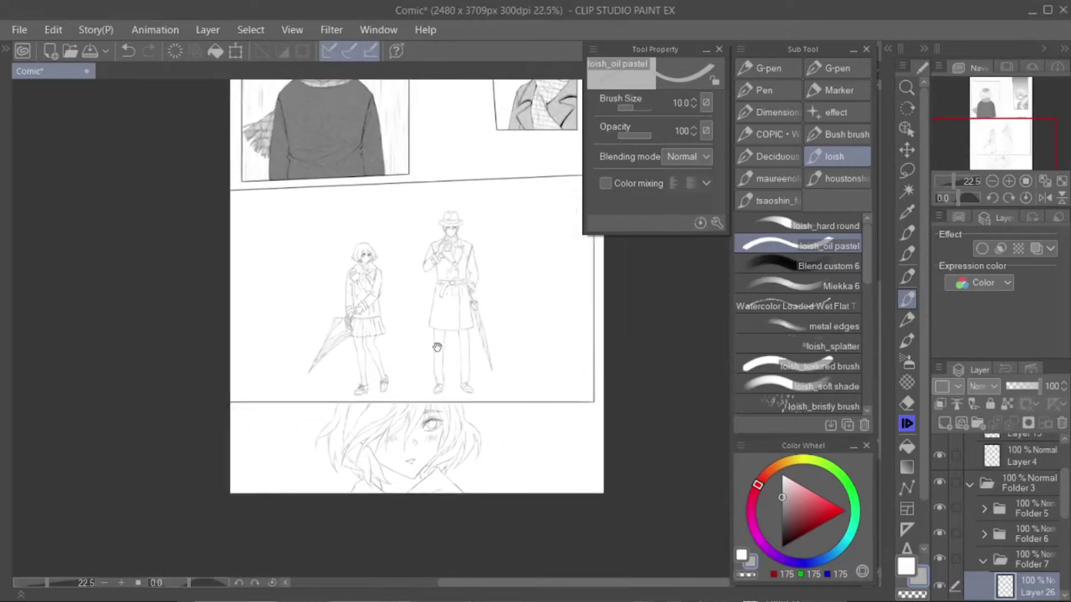
{"action": "scroll", "coordinate": [436, 347], "scroll_direction": "down", "scroll_amount": 3}
{"action": "left_click_drag", "start_coordinate": [558, 385], "coordinate": [558, 380]}
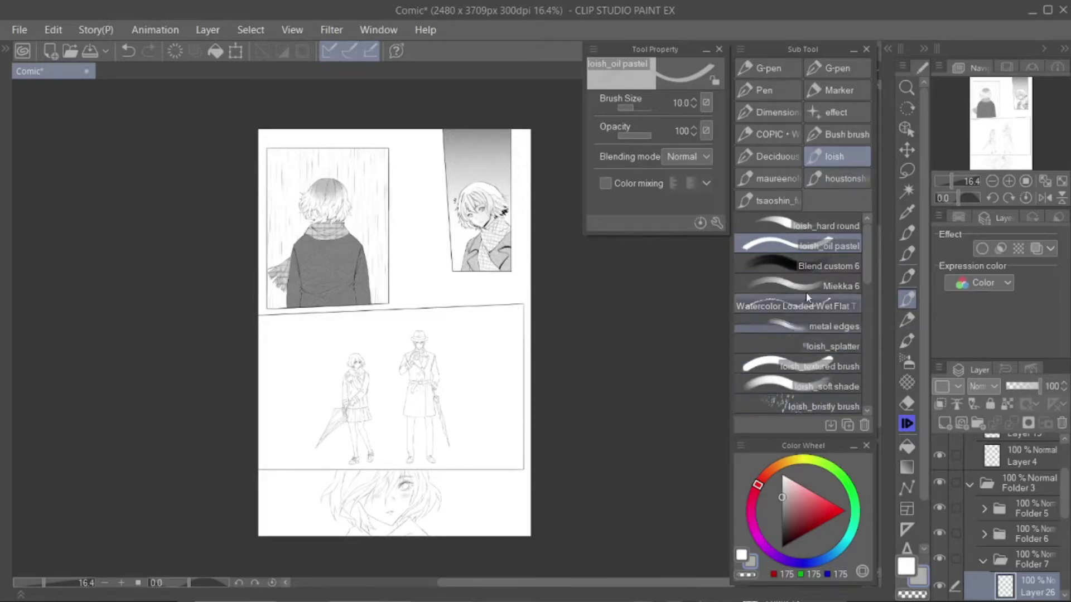
{"action": "left_click_drag", "start_coordinate": [612, 422], "coordinate": [623, 417]}
{"action": "scroll", "coordinate": [457, 413], "scroll_direction": "up", "scroll_amount": 10}
{"action": "left_click_drag", "start_coordinate": [455, 84], "coordinate": [455, 276]}
{"action": "scroll", "coordinate": [455, 276], "scroll_direction": "down", "scroll_amount": 2}
{"action": "scroll", "coordinate": [441, 312], "scroll_direction": "up", "scroll_amount": 4}
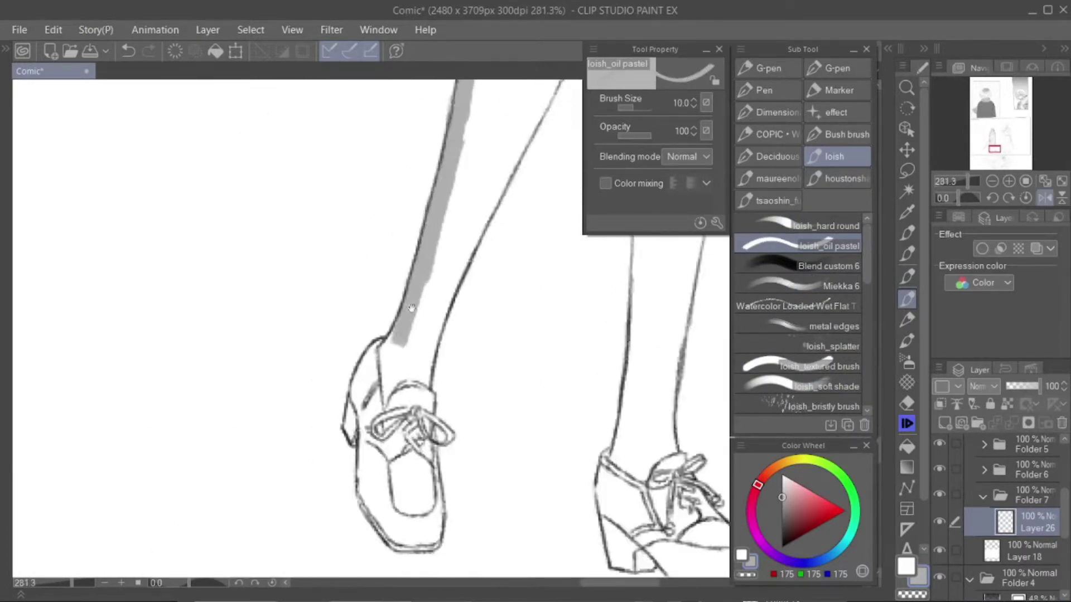
{"action": "scroll", "coordinate": [441, 313], "scroll_direction": "up", "scroll_amount": 8}
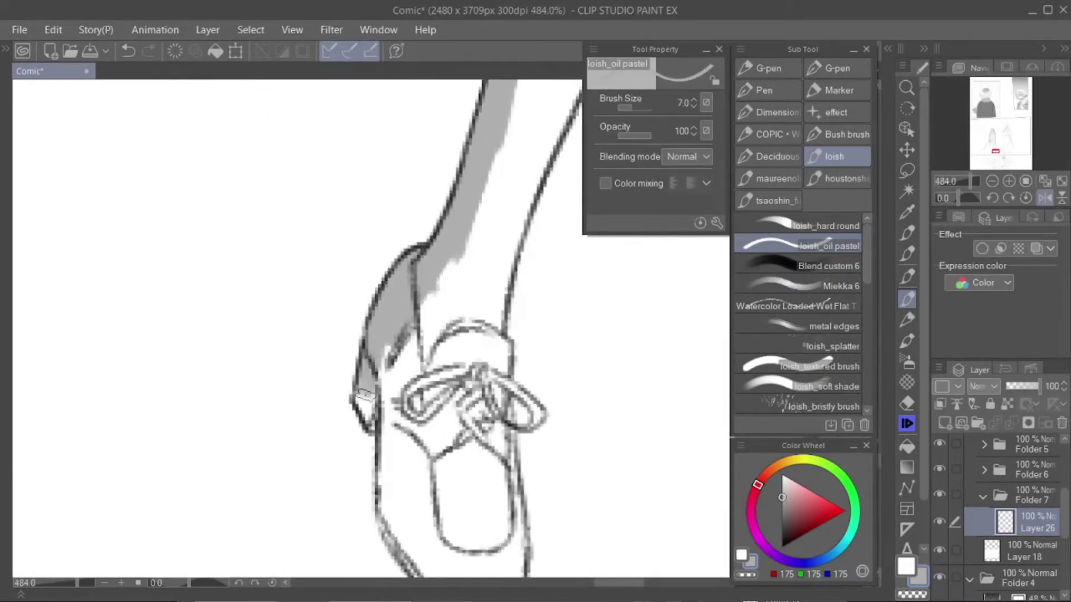
- Reduce the brush size to 6 and paint grey along the edges of the girl's umbrella
{"action": "left_click", "coordinate": [629, 109]}
{"action": "scroll", "coordinate": [404, 345], "scroll_direction": "down", "scroll_amount": 5}
{"action": "scroll", "coordinate": [334, 335], "scroll_direction": "up", "scroll_amount": 5}
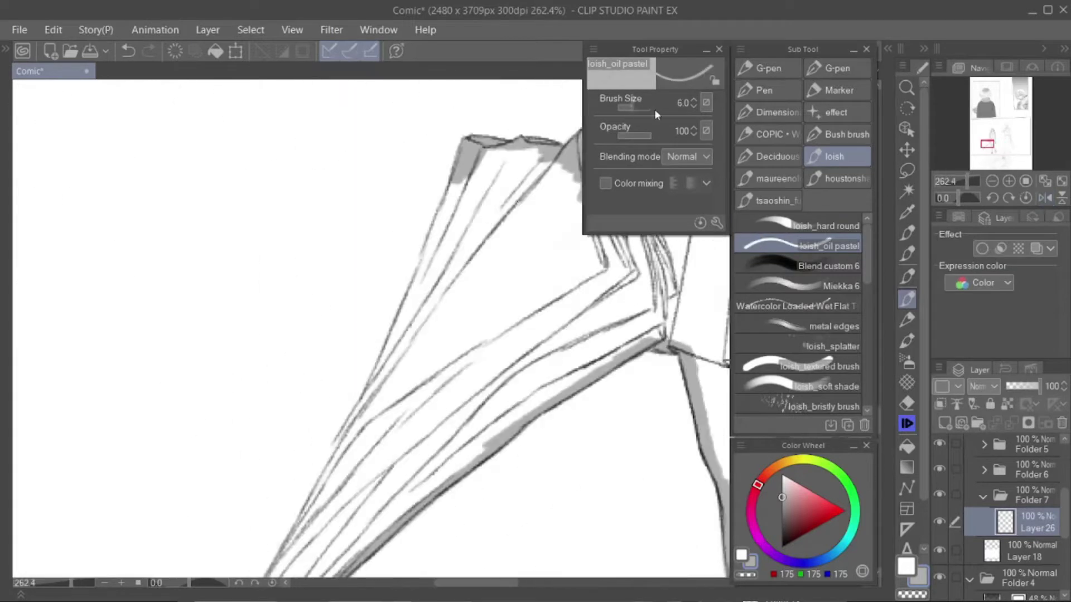
- Paint the man's hair, coat and umbrella grey, varying the brush size between 4 and 6, to block in his silhouette
{"action": "scroll", "coordinate": [404, 345], "scroll_direction": "down", "scroll_amount": 8}
{"action": "key", "text": "g"}
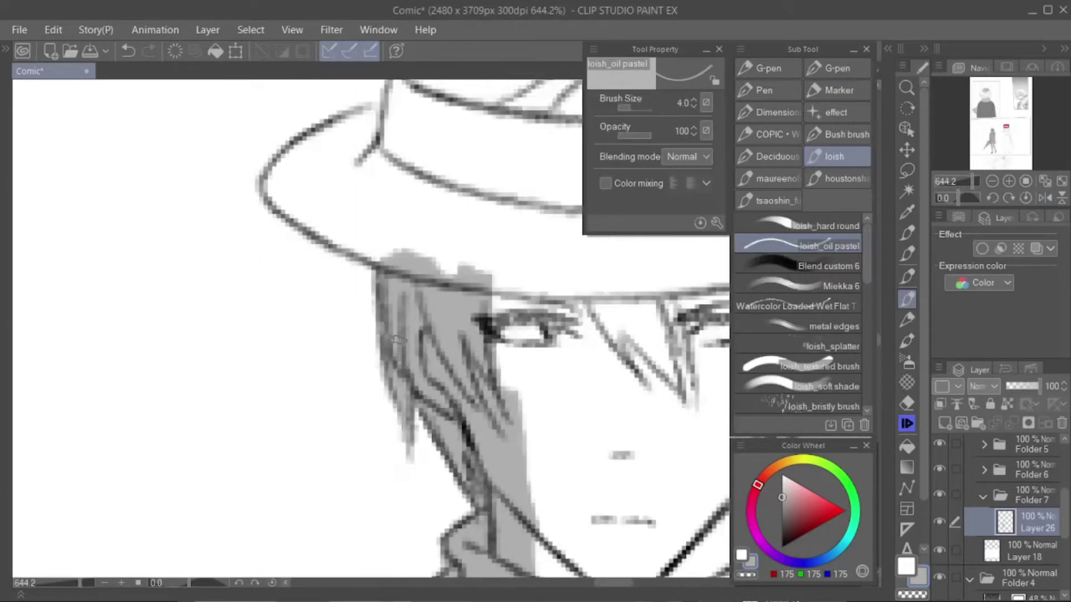
{"action": "scroll", "coordinate": [425, 257], "scroll_direction": "down", "scroll_amount": 10}
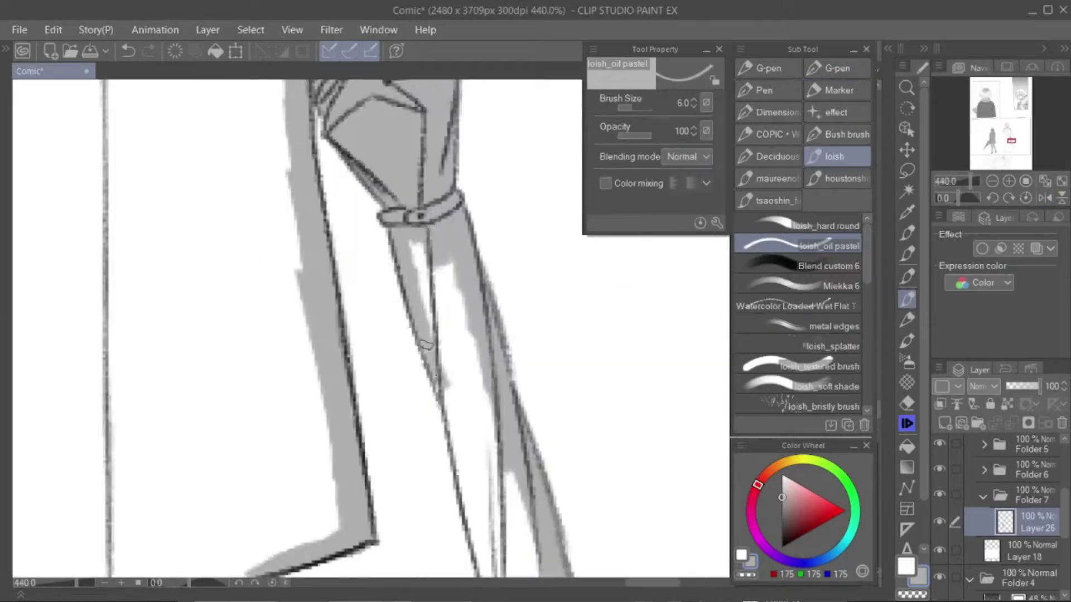
{"action": "scroll", "coordinate": [425, 257], "scroll_direction": "down", "scroll_amount": 5}
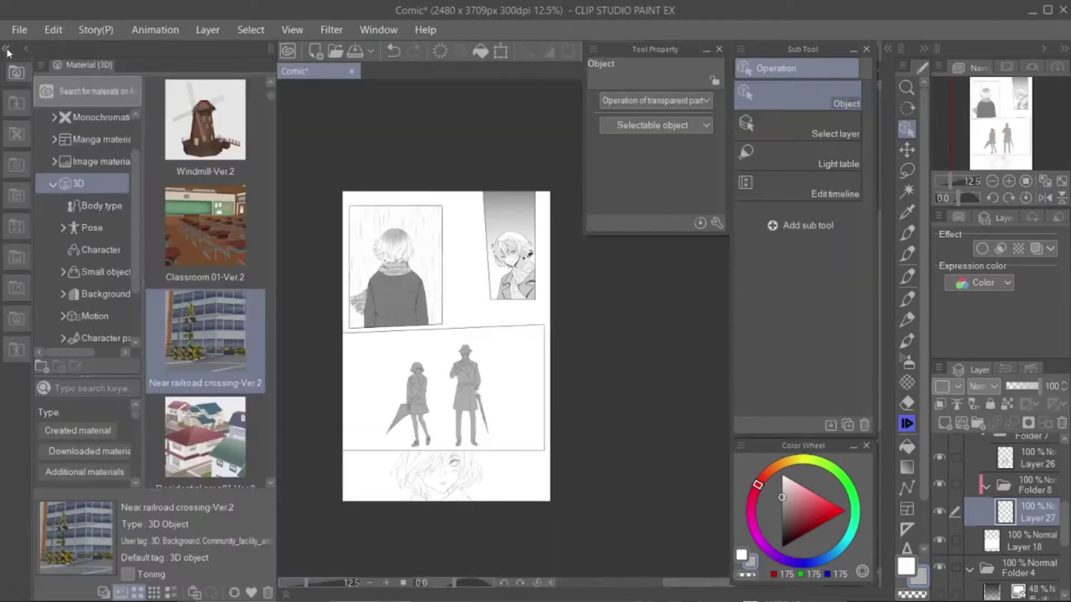
- Find the Convenience store-Ver.2 model in the 3D materials and insert it beneath the silhouette layer in Folder 8
{"action": "scroll", "coordinate": [247, 344], "scroll_direction": "down", "scroll_amount": 2}
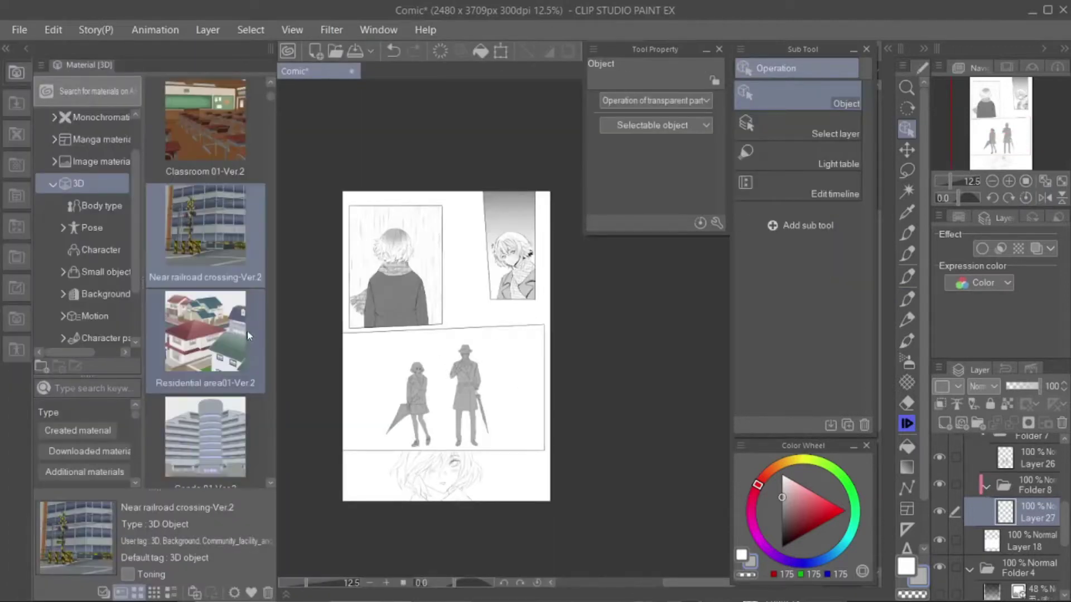
{"action": "scroll", "coordinate": [247, 335], "scroll_direction": "down", "scroll_amount": 3}
{"action": "left_click", "coordinate": [243, 268]}
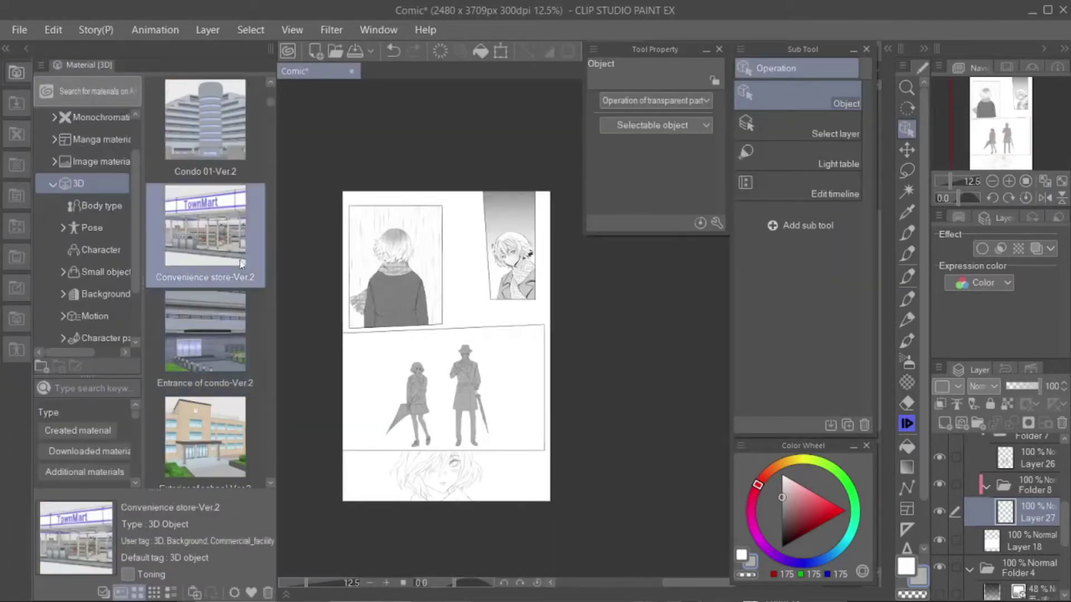
{"action": "left_click_drag", "start_coordinate": [229, 252], "coordinate": [1024, 503]}
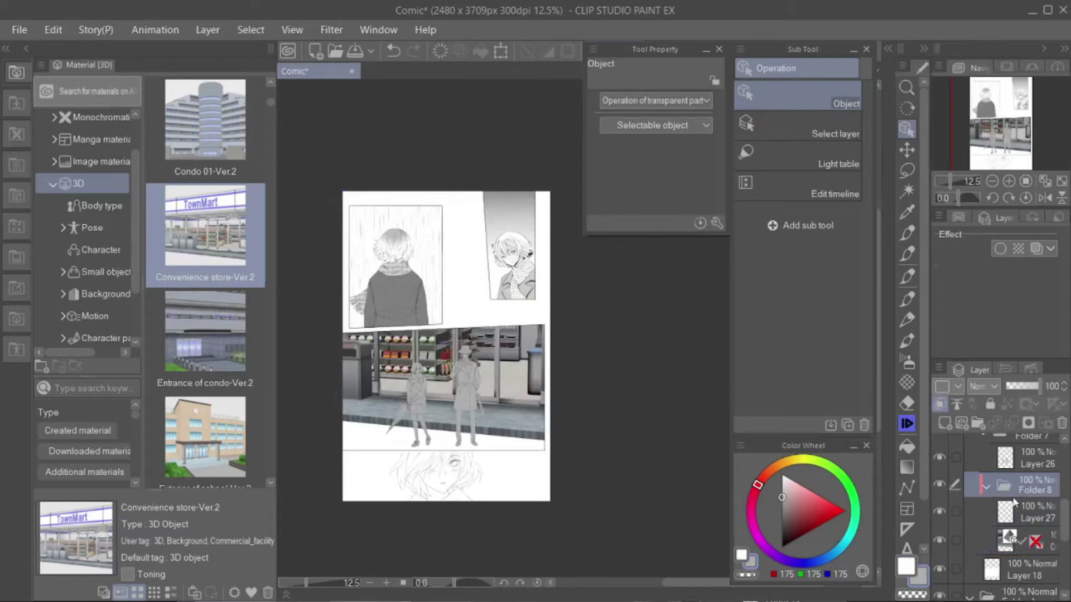
- Select the convenience store layer and position the storefront behind the two figures in the middle panel
{"action": "left_click", "coordinate": [1024, 567]}
{"action": "key", "text": "k"}
{"action": "mouse_move", "coordinate": [662, 421]}
{"action": "left_mouse_down"}
{"action": "mouse_move", "coordinate": [636, 421]}
{"action": "mouse_move", "coordinate": [660, 413]}
{"action": "left_mouse_up"}
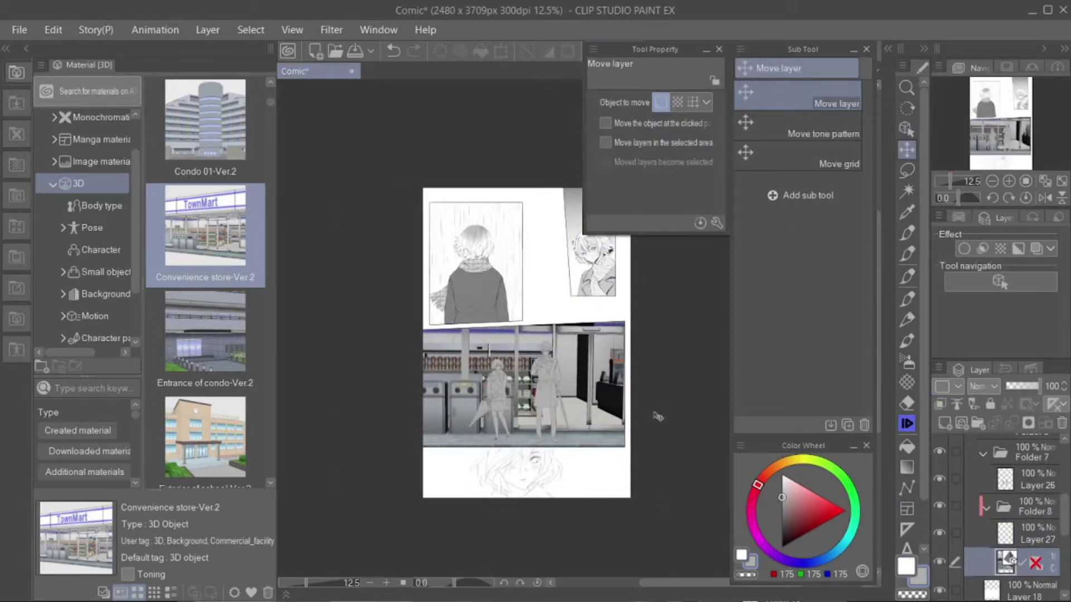
{"action": "scroll", "coordinate": [658, 417], "scroll_direction": "up", "scroll_amount": 4}
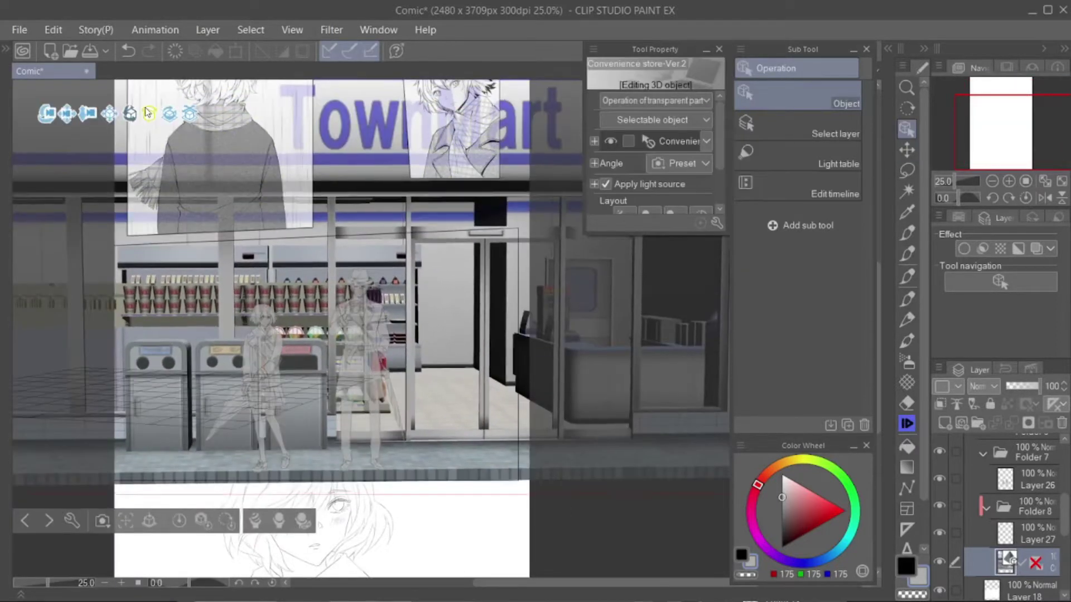
- Rasterize the convenience store 3D layer
{"action": "right_click", "coordinate": [1048, 565]}
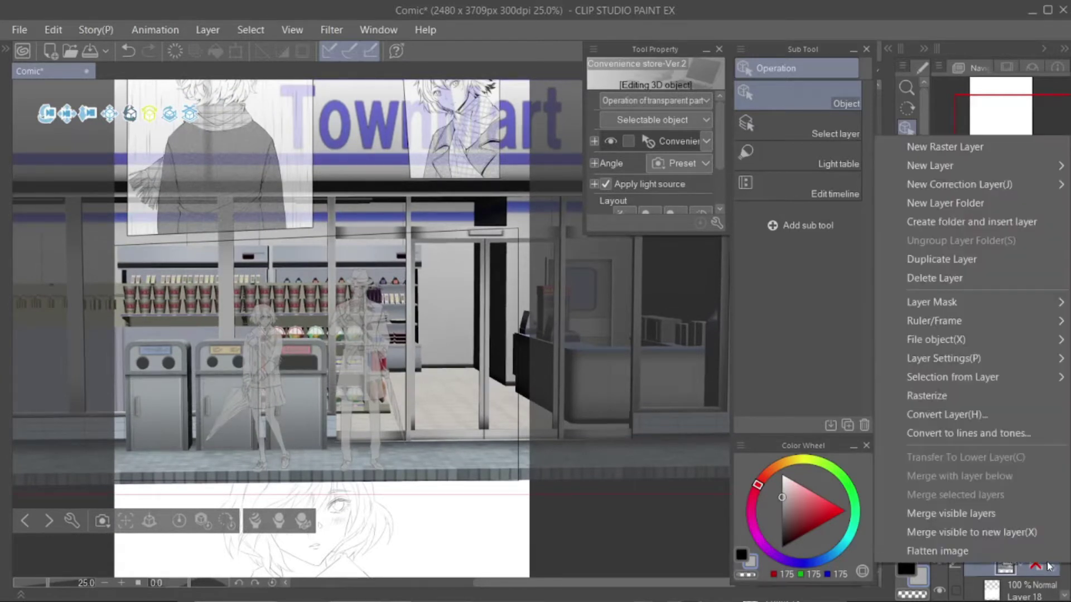
{"action": "left_click", "coordinate": [916, 399]}
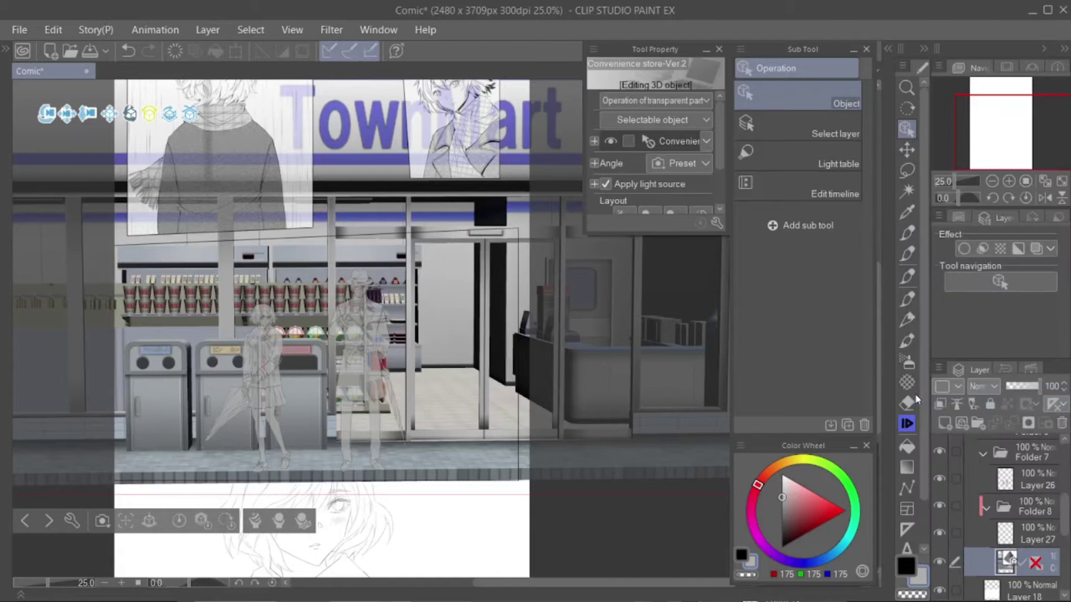
{"action": "scroll", "coordinate": [268, 334], "scroll_direction": "up", "scroll_amount": 1}
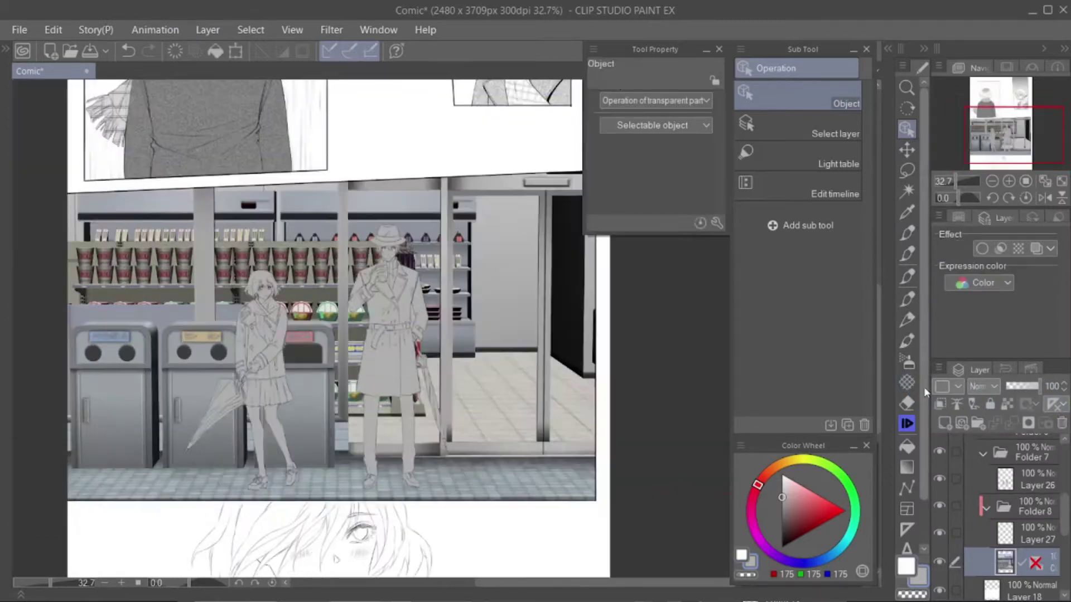
{"action": "scroll", "coordinate": [641, 342], "scroll_direction": "down", "scroll_amount": 2}
{"action": "left_click_drag", "start_coordinate": [664, 390], "coordinate": [612, 388]}
{"action": "scroll", "coordinate": [583, 399], "scroll_direction": "down", "scroll_amount": 1}
{"action": "scroll", "coordinate": [597, 412], "scroll_direction": "up", "scroll_amount": 2}
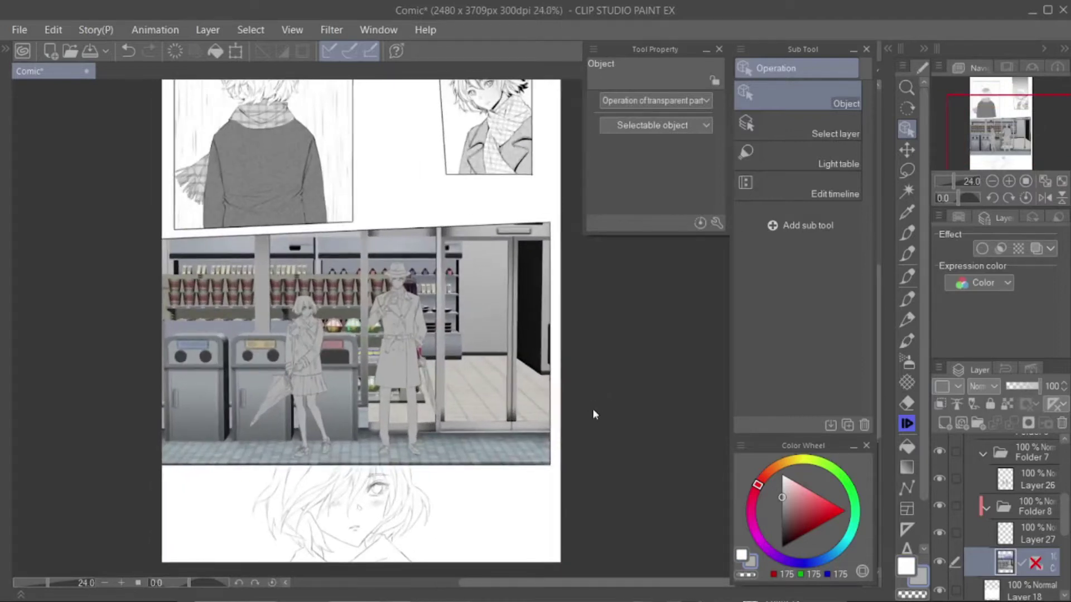
- Apply the Extract line effect to the convenience store layer and inspect the line art in the panel
{"action": "left_click", "coordinate": [999, 249]}
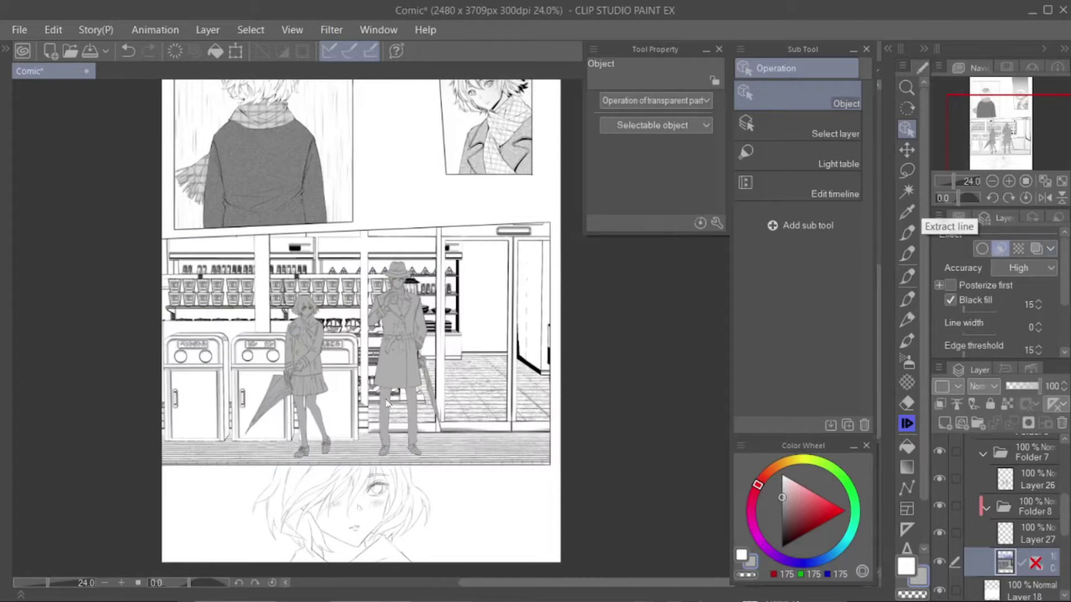
{"action": "scroll", "coordinate": [413, 389], "scroll_direction": "up", "scroll_amount": 1}
{"action": "scroll", "coordinate": [412, 389], "scroll_direction": "up", "scroll_amount": 1}
{"action": "scroll", "coordinate": [413, 388], "scroll_direction": "down", "scroll_amount": 3}
{"action": "scroll", "coordinate": [641, 429], "scroll_direction": "down", "scroll_amount": 1}
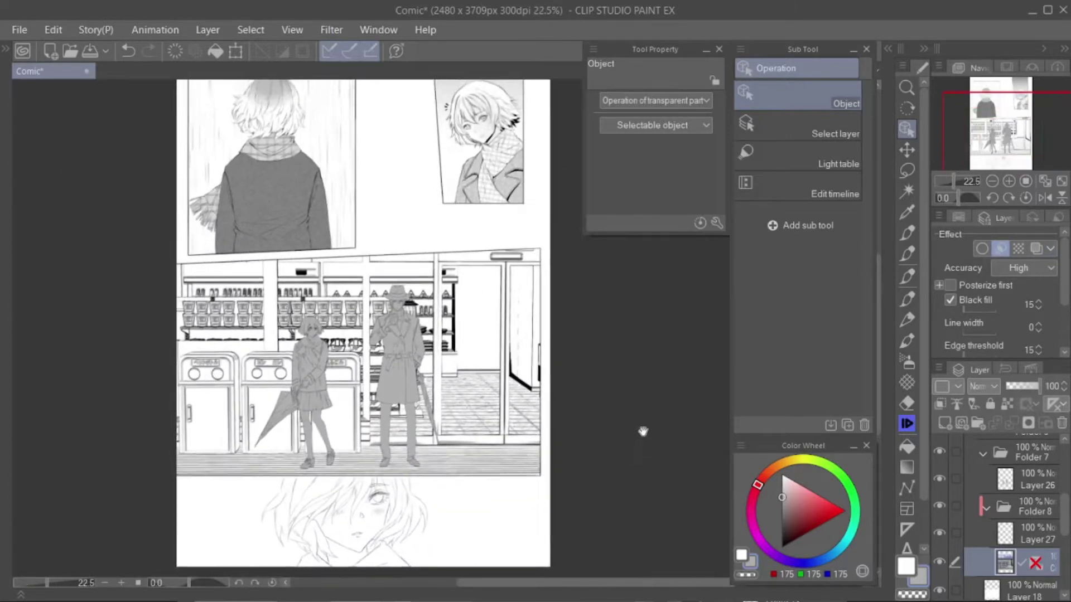
- Turn the grey fill of the two figures on Layer 26 white with a Hue/Saturation/Luminosity correction
{"action": "scroll", "coordinate": [643, 432], "scroll_direction": "up", "scroll_amount": 1}
{"action": "left_click", "coordinate": [938, 535]}
{"action": "left_click", "coordinate": [1024, 481]}
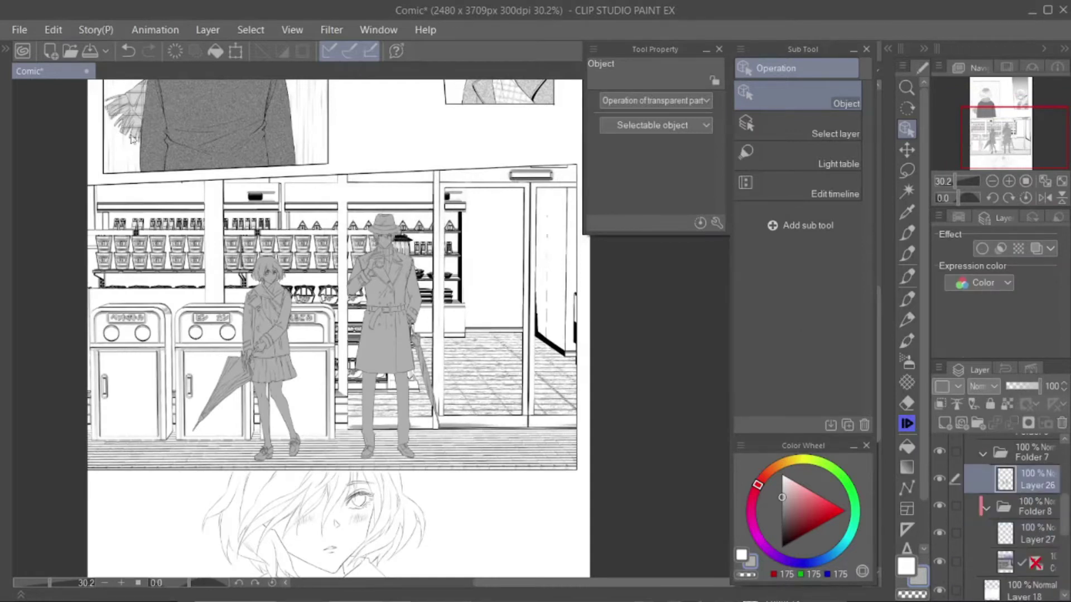
{"action": "left_click", "coordinate": [53, 29]}
{"action": "mouse_move", "coordinate": [157, 403]}
{"action": "left_click", "coordinate": [397, 424]}
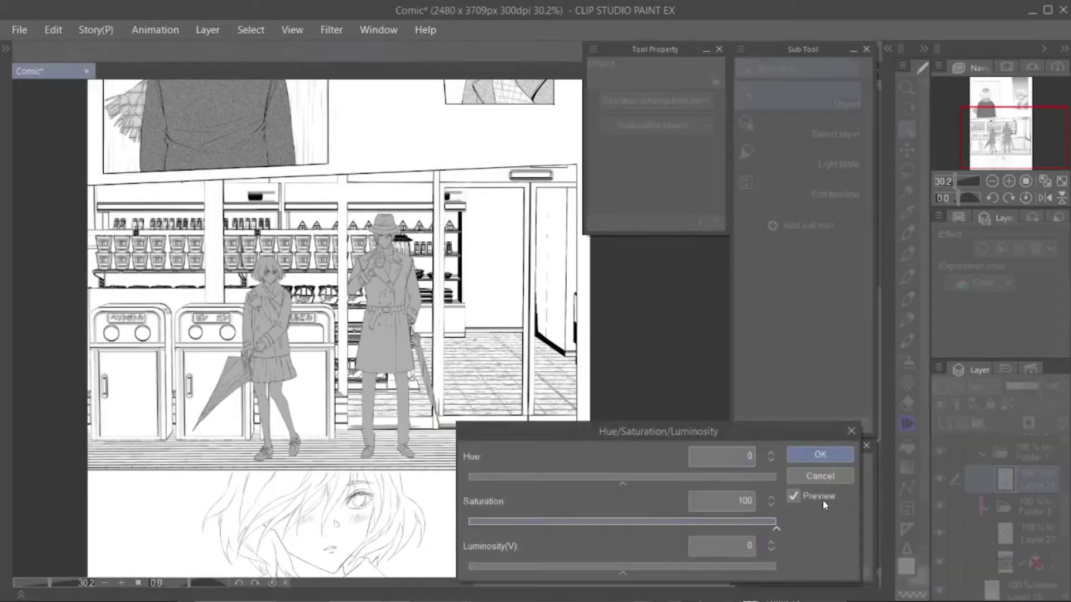
{"action": "left_click", "coordinate": [815, 454]}
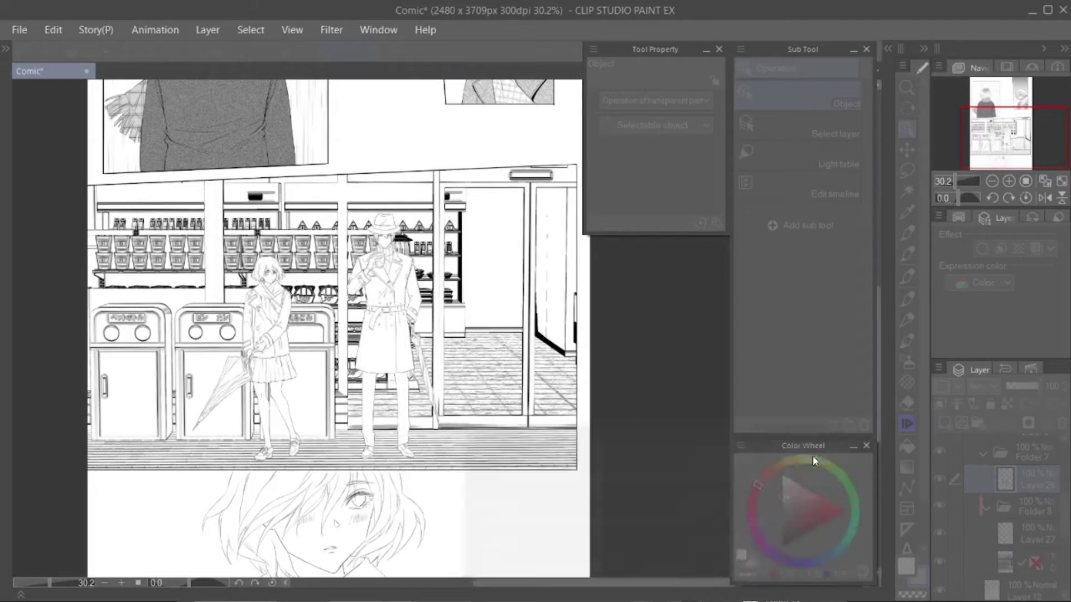
{"action": "scroll", "coordinate": [641, 424], "scroll_direction": "down", "scroll_amount": 2}
{"action": "scroll", "coordinate": [640, 447], "scroll_direction": "up", "scroll_amount": 1}
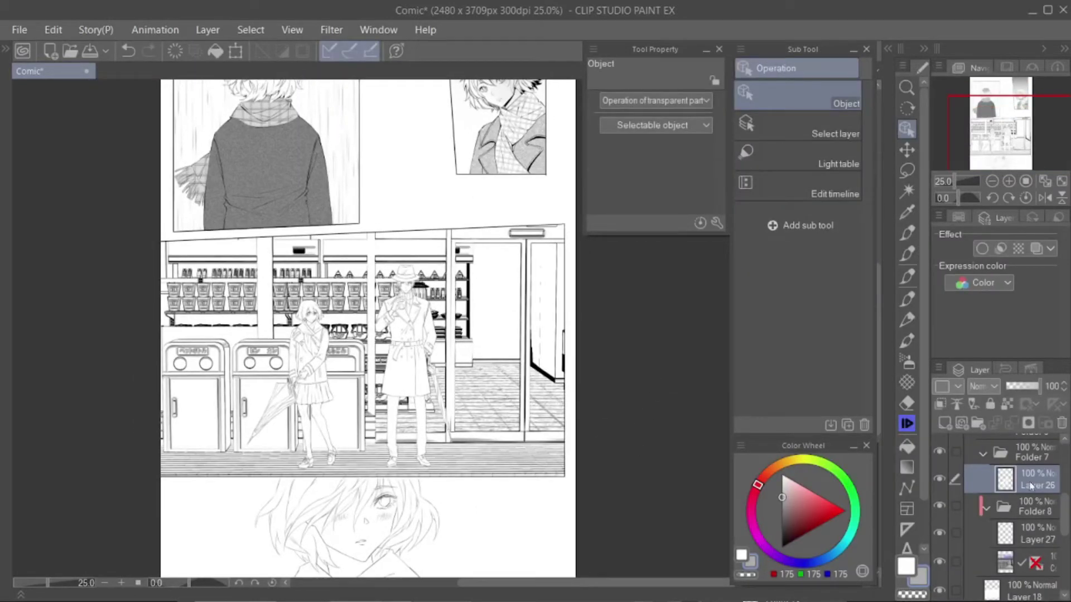
- Compare the Fast, Highest and High accuracy settings of the convenience store layer's line extraction and settle on Fast
{"action": "left_click", "coordinate": [1029, 563]}
{"action": "left_click", "coordinate": [1027, 268]}
{"action": "left_click", "coordinate": [1014, 291]}
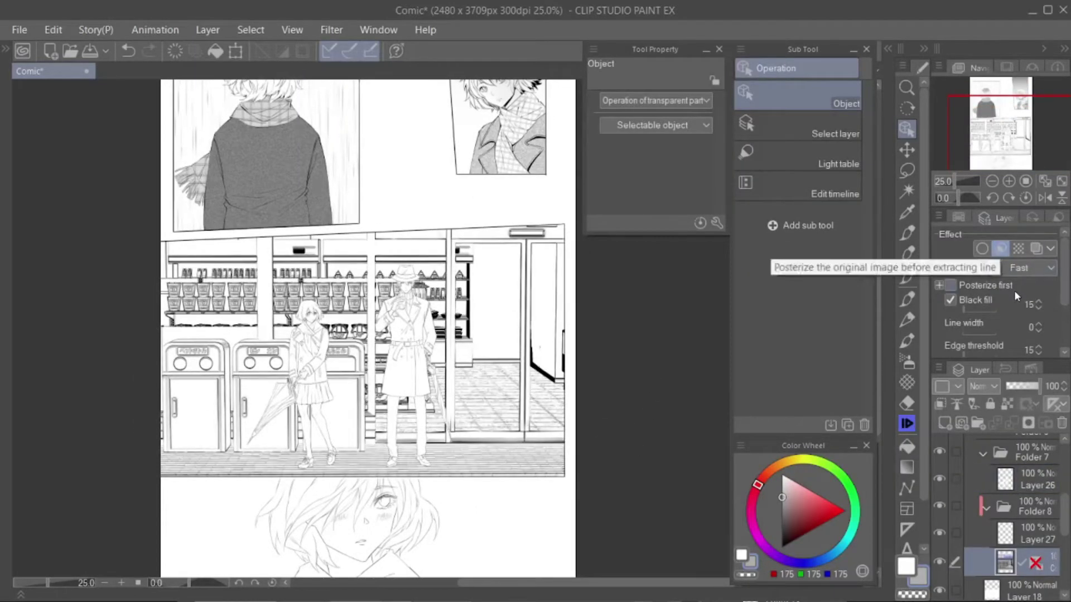
{"action": "scroll", "coordinate": [487, 416], "scroll_direction": "up", "scroll_amount": 1}
{"action": "scroll", "coordinate": [487, 416], "scroll_direction": "up", "scroll_amount": 10}
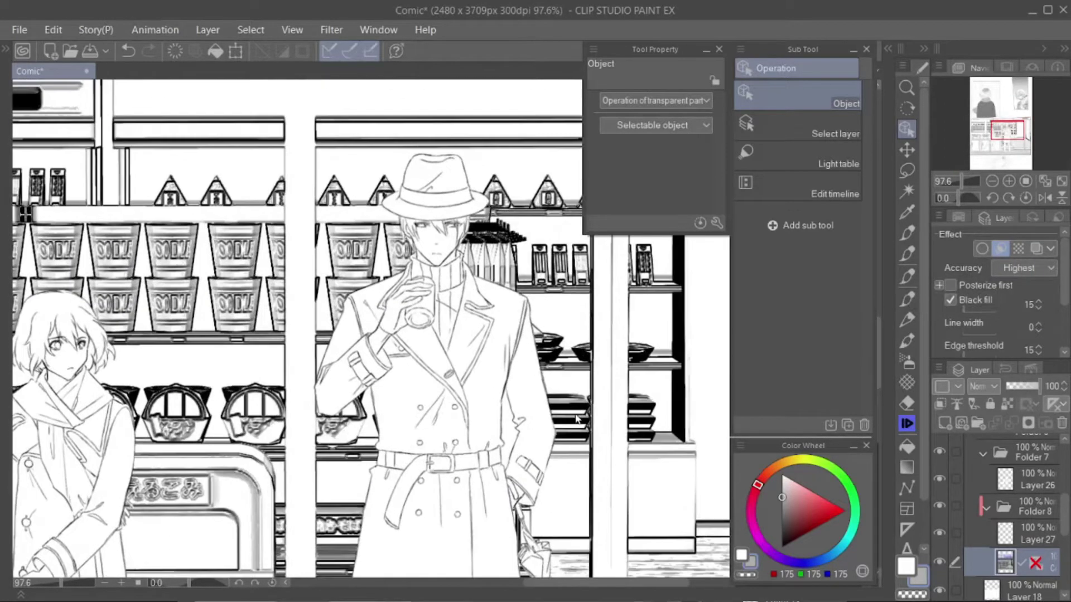
{"action": "left_click", "coordinate": [1026, 268]}
{"action": "left_click", "coordinate": [1018, 306]}
{"action": "scroll", "coordinate": [581, 373], "scroll_direction": "down", "scroll_amount": 3}
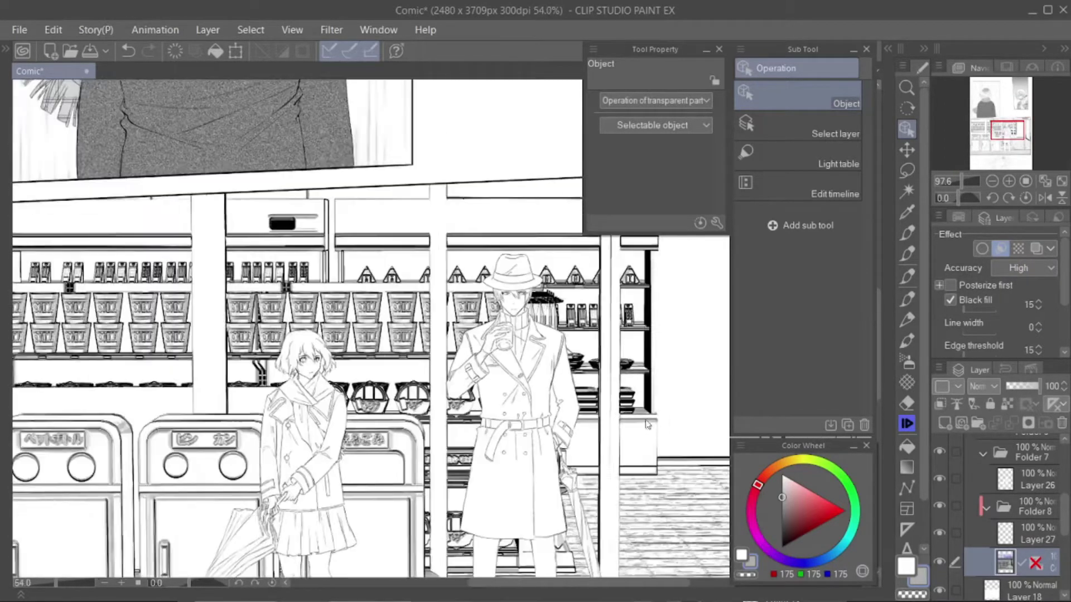
{"action": "scroll", "coordinate": [476, 411], "scroll_direction": "up", "scroll_amount": 3}
{"action": "left_click", "coordinate": [1026, 268]}
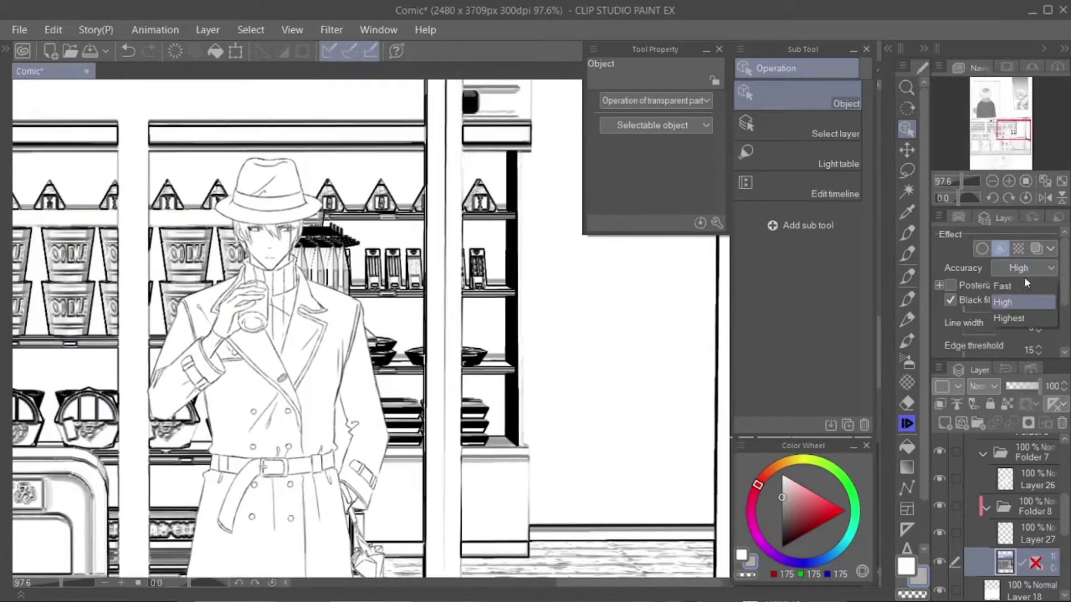
{"action": "scroll", "coordinate": [507, 393], "scroll_direction": "down", "scroll_amount": 3}
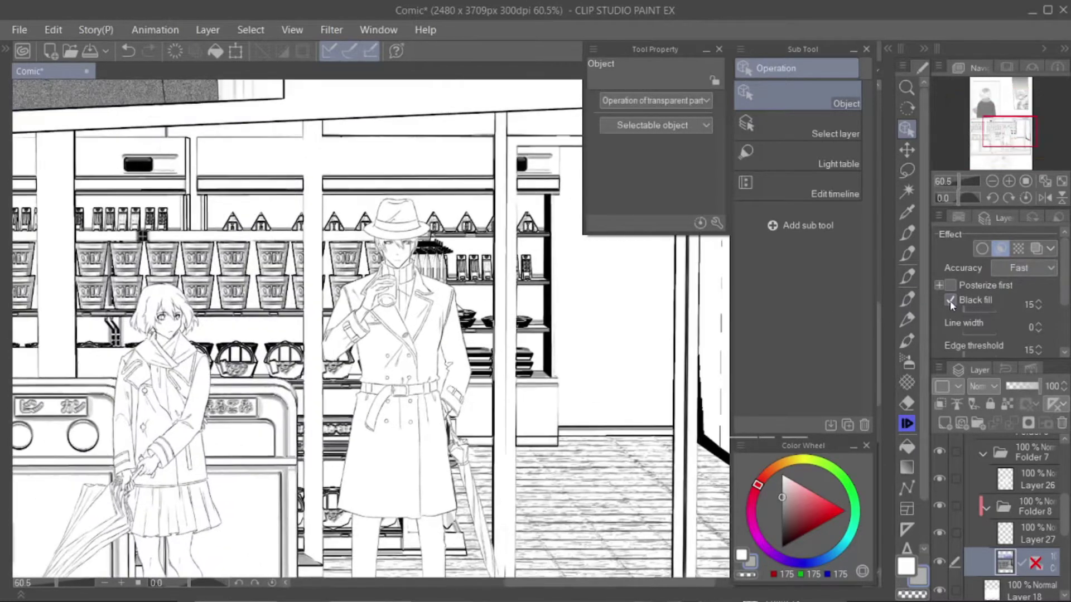
- Turn off Black fill for the store's line extraction and set its edge threshold to 20
{"action": "left_click", "coordinate": [950, 301]}
{"action": "mouse_move", "coordinate": [669, 473]}
{"action": "left_mouse_down"}
{"action": "mouse_move", "coordinate": [563, 473]}
{"action": "mouse_move", "coordinate": [652, 473]}
{"action": "left_mouse_up"}
{"action": "scroll", "coordinate": [989, 346], "scroll_direction": "down", "scroll_amount": 3}
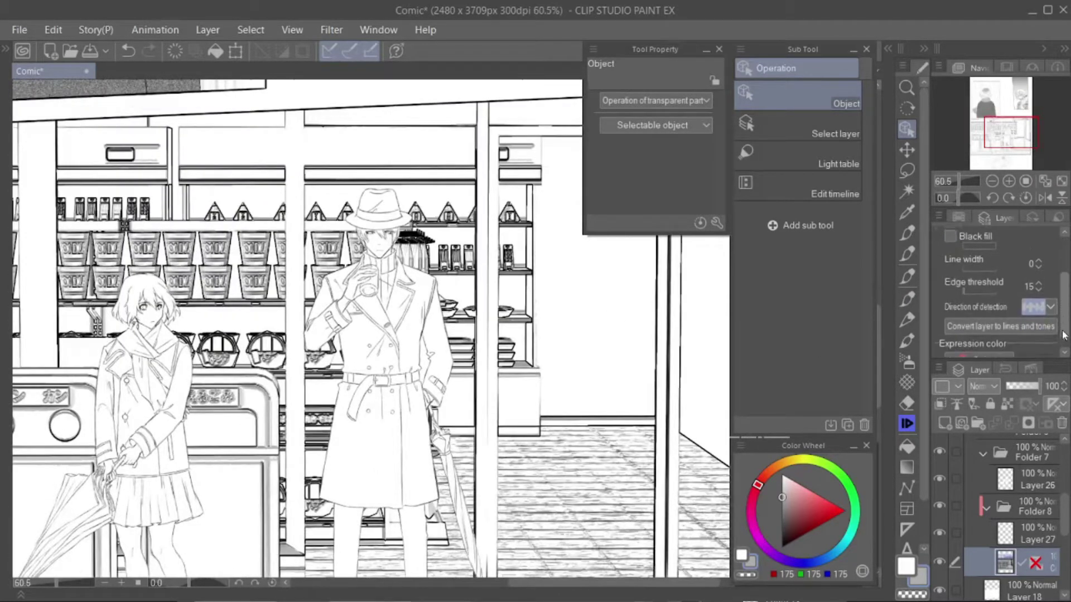
{"action": "left_click", "coordinate": [975, 280]}
{"action": "left_click", "coordinate": [970, 278]}
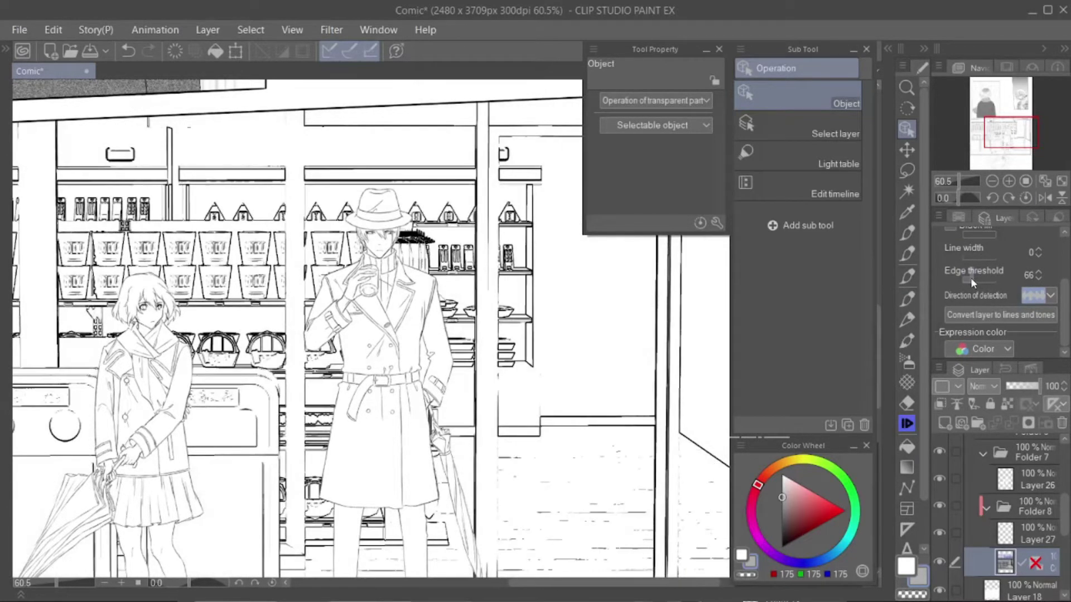
{"action": "scroll", "coordinate": [482, 262], "scroll_direction": "down", "scroll_amount": 3}
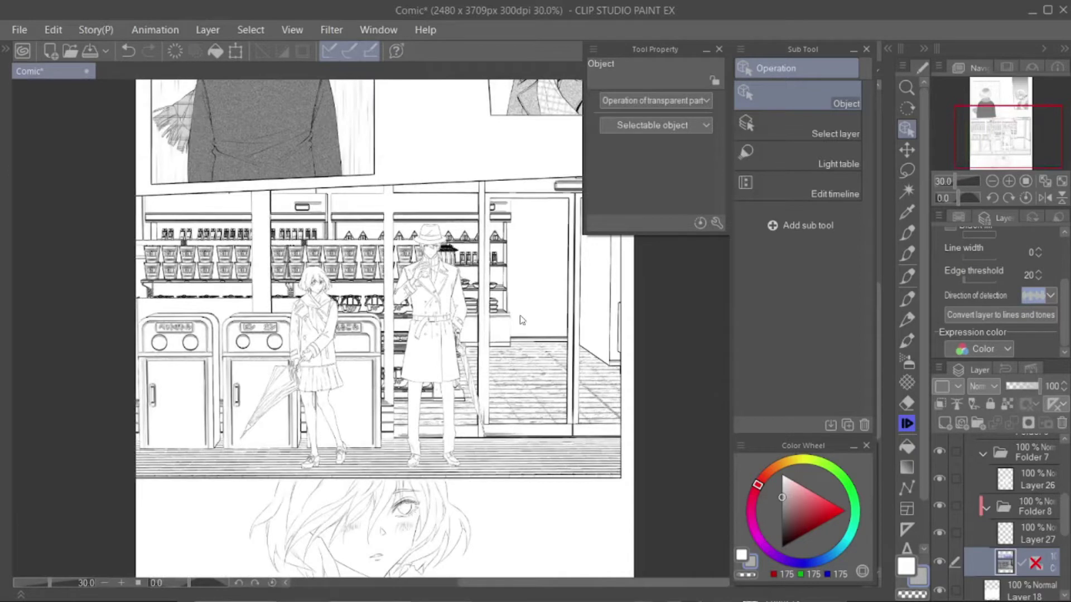
{"action": "left_click_drag", "start_coordinate": [674, 405], "coordinate": [581, 423]}
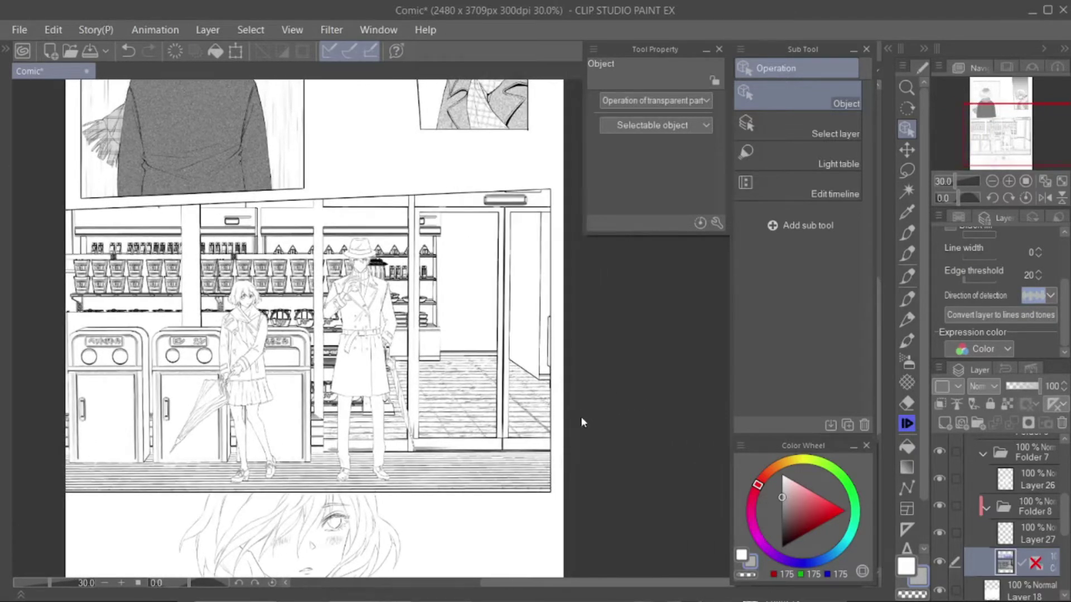
{"action": "scroll", "coordinate": [581, 418], "scroll_direction": "up", "scroll_amount": 1}
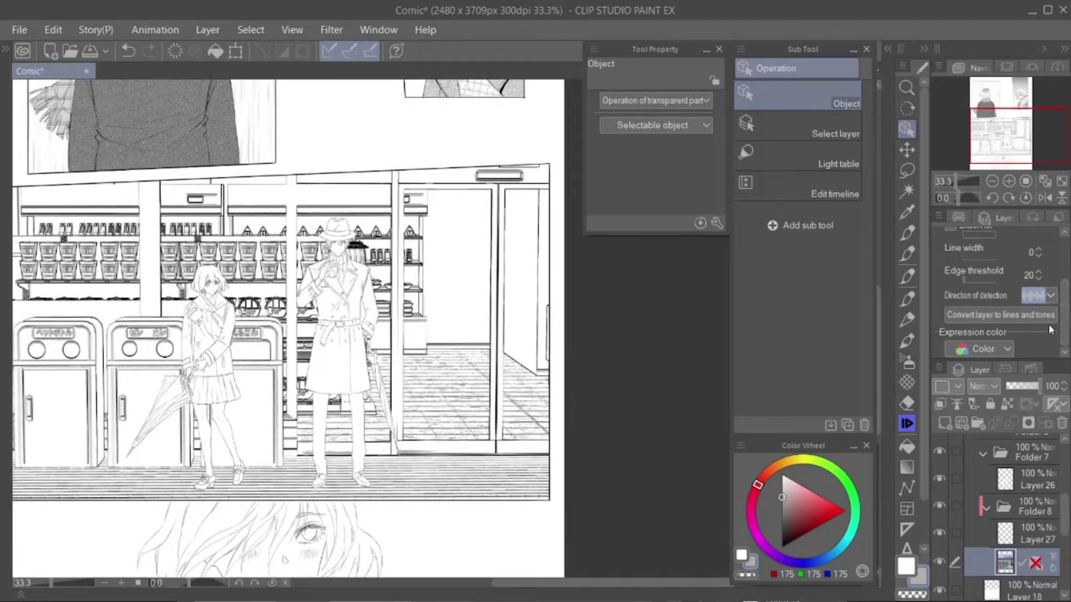
- Try converting the store layer to lines and tones with Process of edge detection 2, then undo the conversion
{"action": "left_click", "coordinate": [1029, 316]}
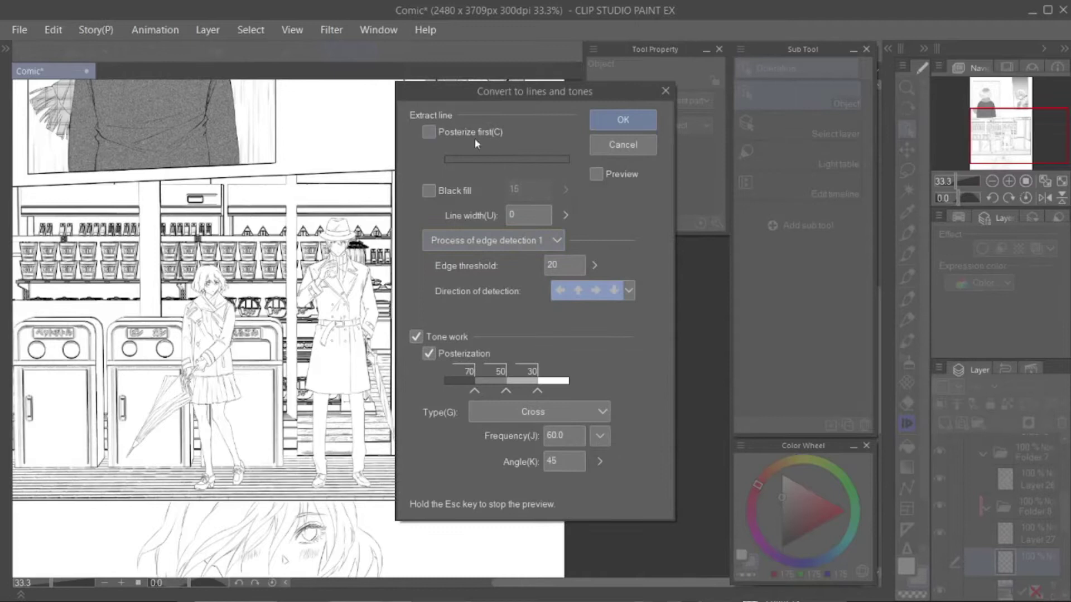
{"action": "left_click", "coordinate": [531, 248]}
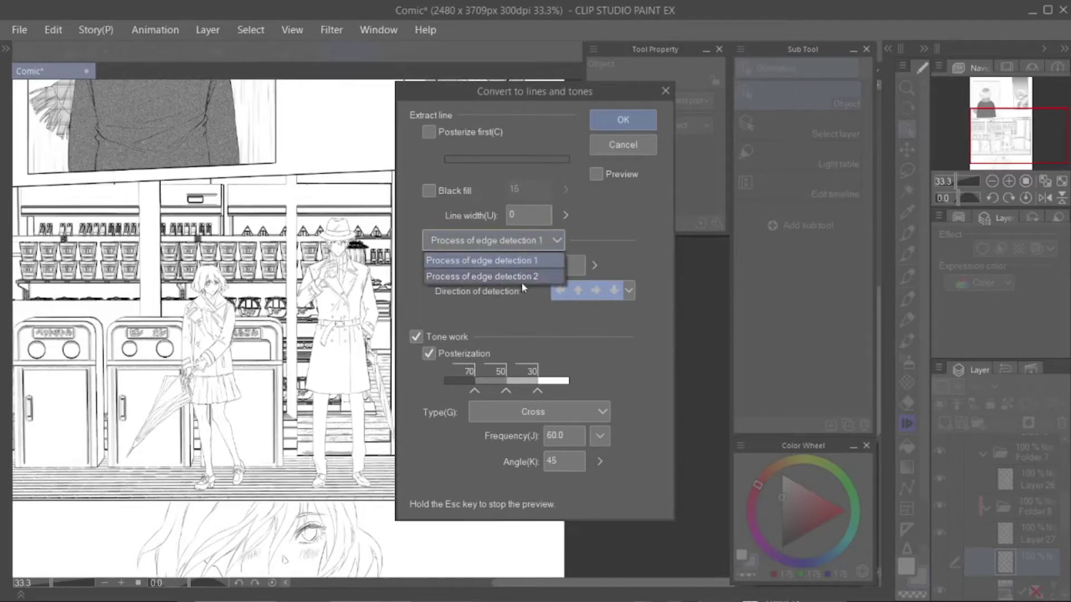
{"action": "left_click", "coordinate": [524, 277]}
{"action": "left_click", "coordinate": [623, 119]}
{"action": "scroll", "coordinate": [586, 353], "scroll_direction": "up", "scroll_amount": 3}
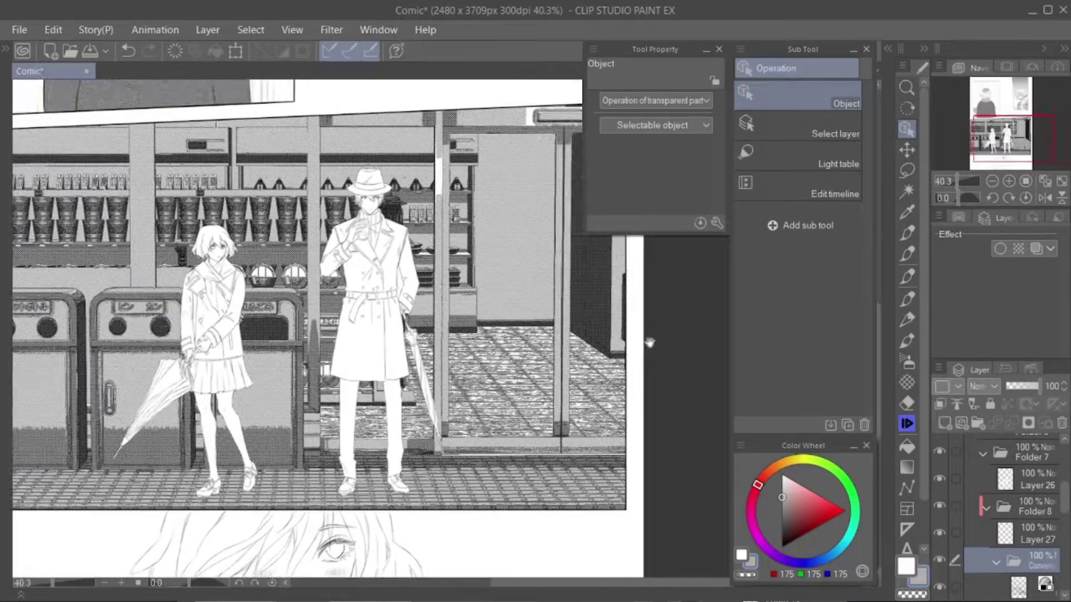
{"action": "scroll", "coordinate": [540, 397], "scroll_direction": "down", "scroll_amount": 4}
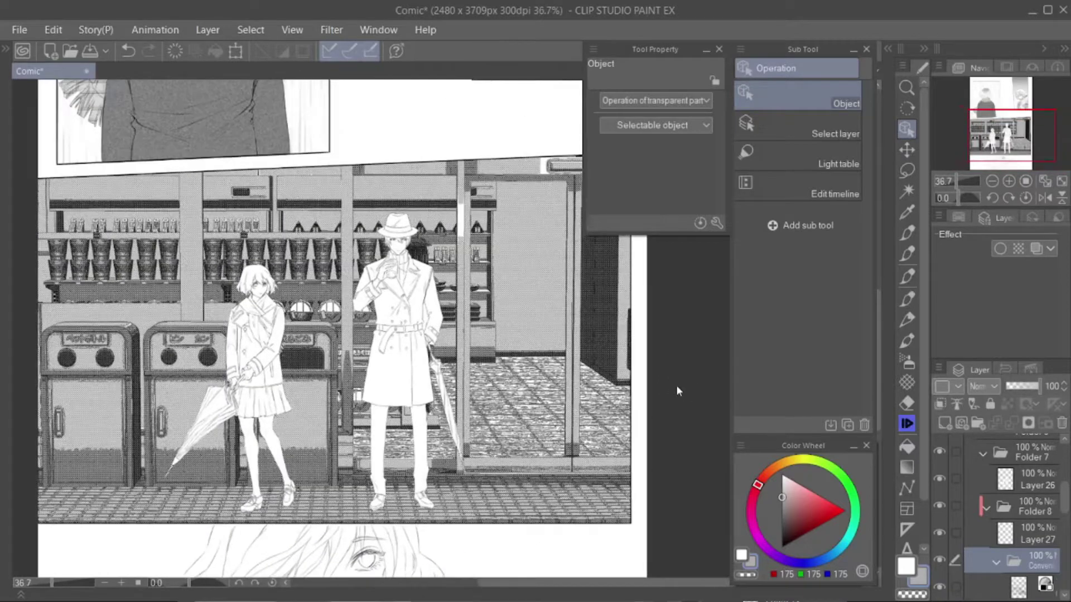
{"action": "scroll", "coordinate": [676, 385], "scroll_direction": "up", "scroll_amount": 5}
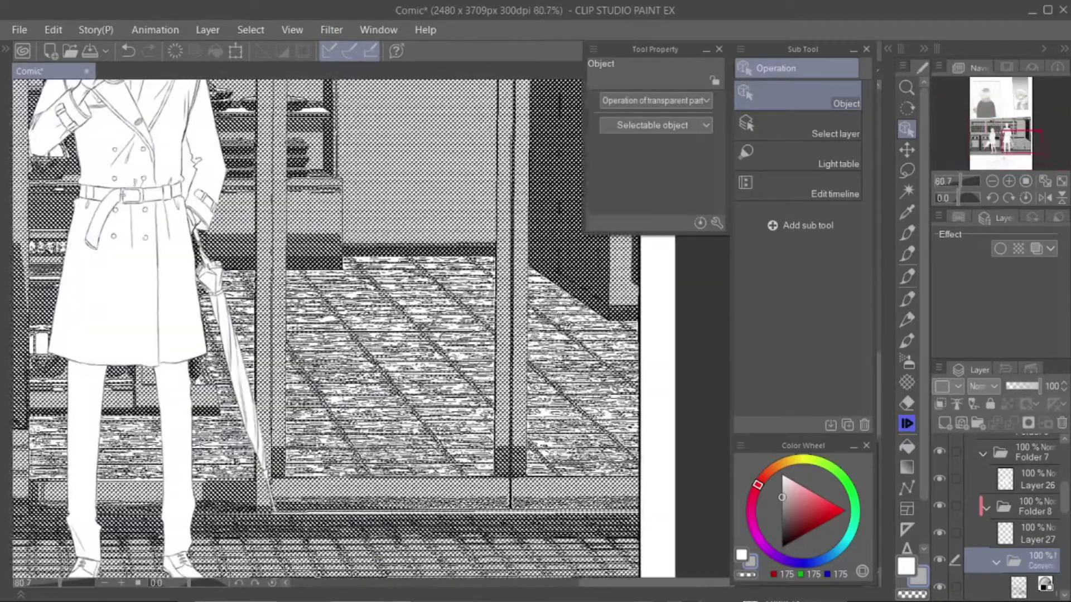
{"action": "scroll", "coordinate": [619, 370], "scroll_direction": "down", "scroll_amount": 5}
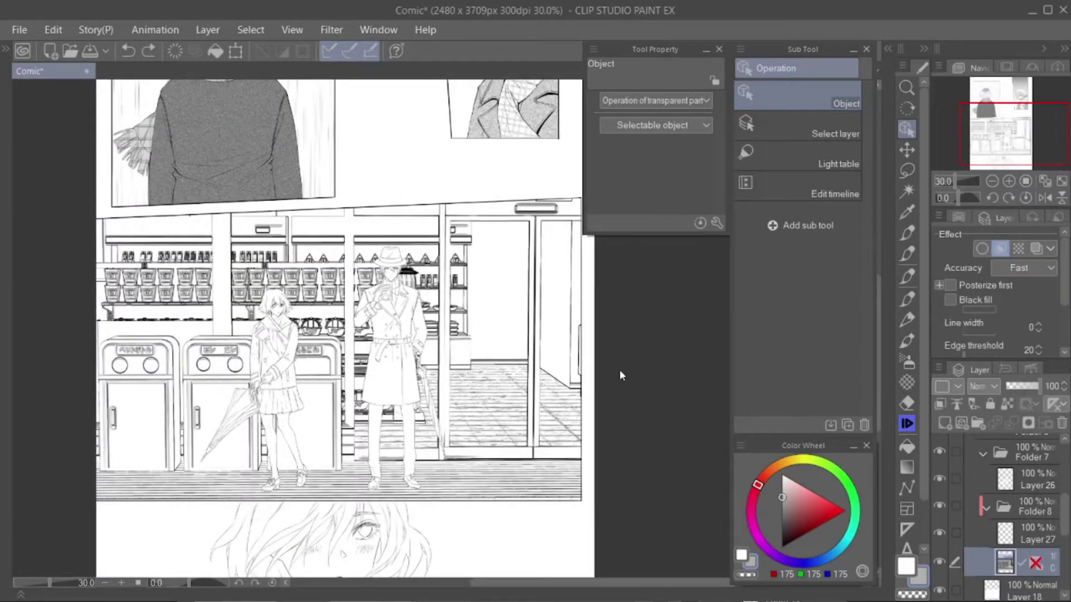
- Rasterize the store layer's extracted lines and convert the layer's brightness to opacity
{"action": "scroll", "coordinate": [622, 366], "scroll_direction": "down", "scroll_amount": 1}
{"action": "scroll", "coordinate": [623, 362], "scroll_direction": "up", "scroll_amount": 3}
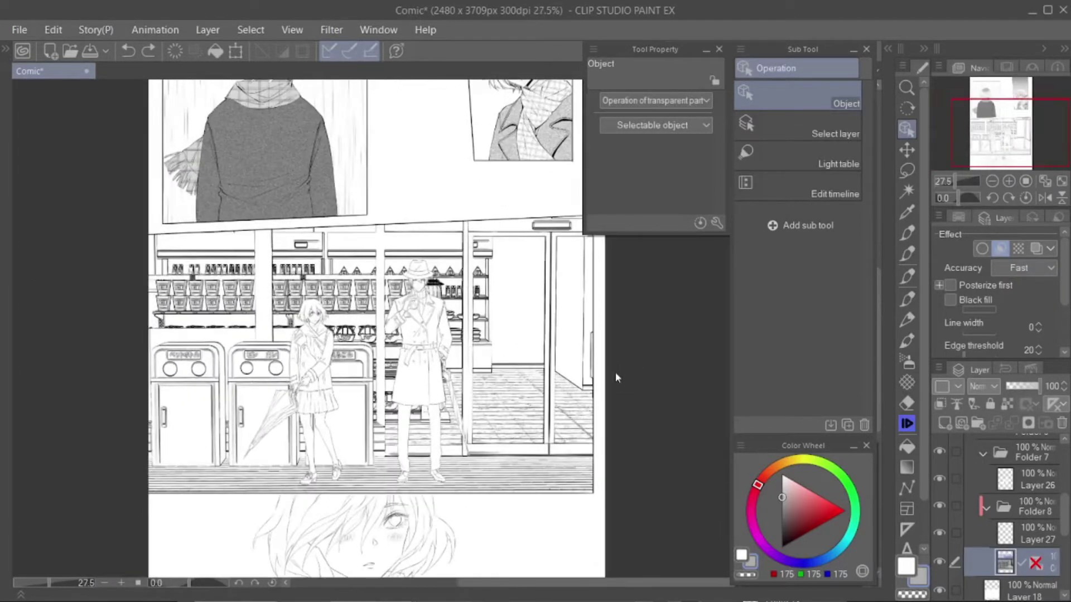
{"action": "left_click", "coordinate": [53, 30]}
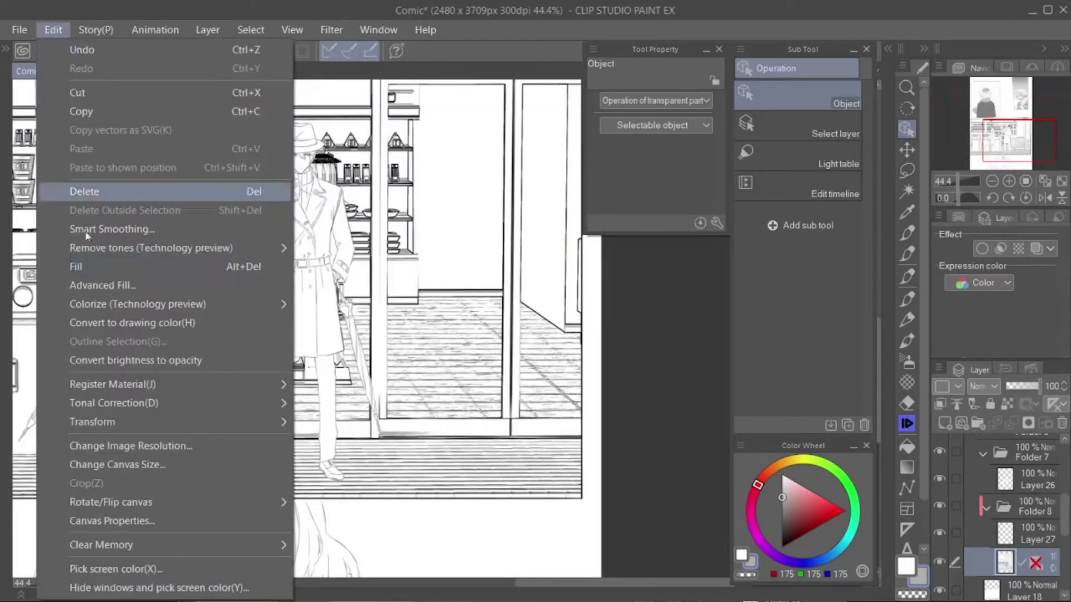
{"action": "left_click", "coordinate": [178, 361]}
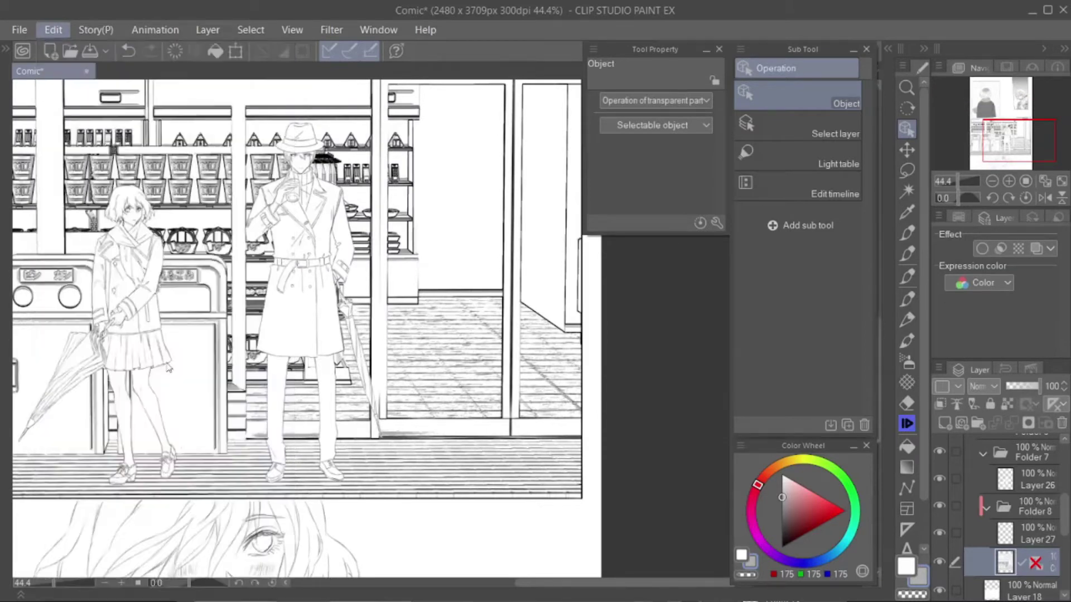
{"action": "scroll", "coordinate": [663, 450], "scroll_direction": "down", "scroll_amount": 3}
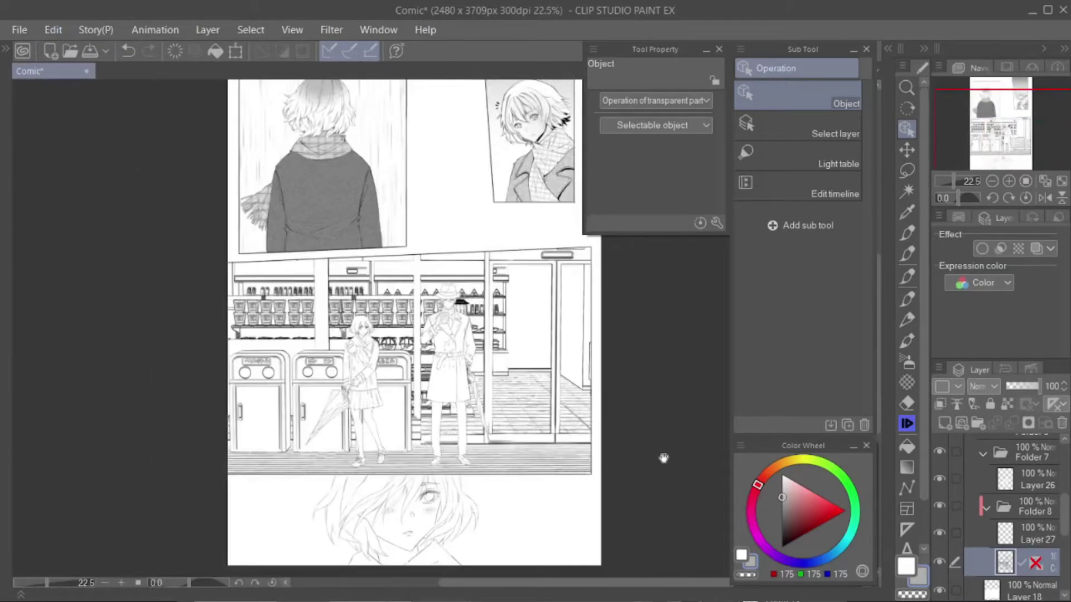
- Move Layer 27 beneath the store line art and test grey loish_hard round brush strokes behind the glass door
{"action": "scroll", "coordinate": [491, 372], "scroll_direction": "up", "scroll_amount": 3}
{"action": "key", "text": "p"}
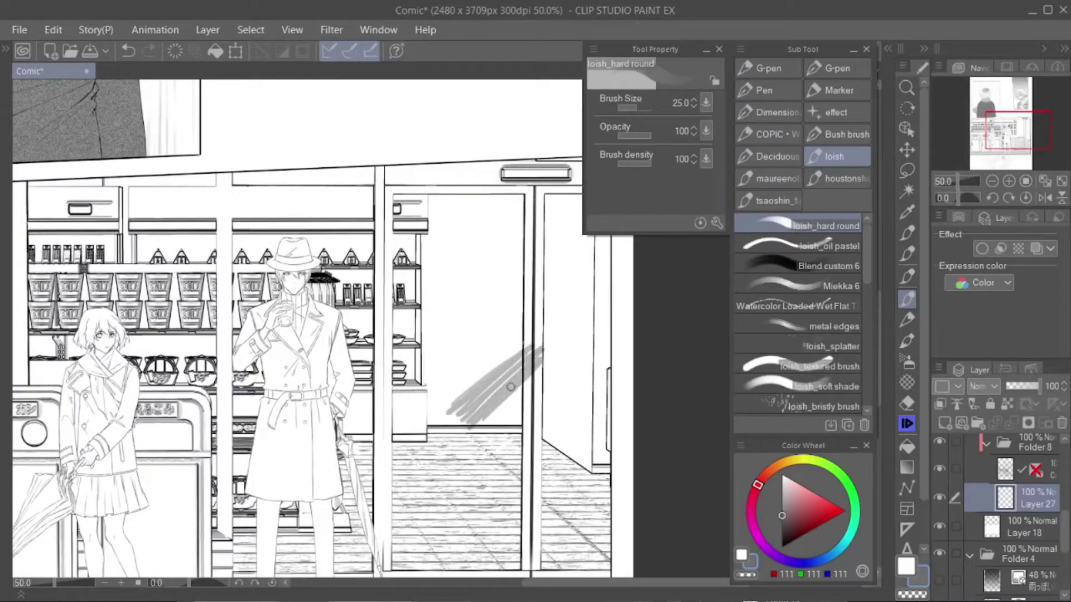
{"action": "scroll", "coordinate": [554, 411], "scroll_direction": "down", "scroll_amount": 3}
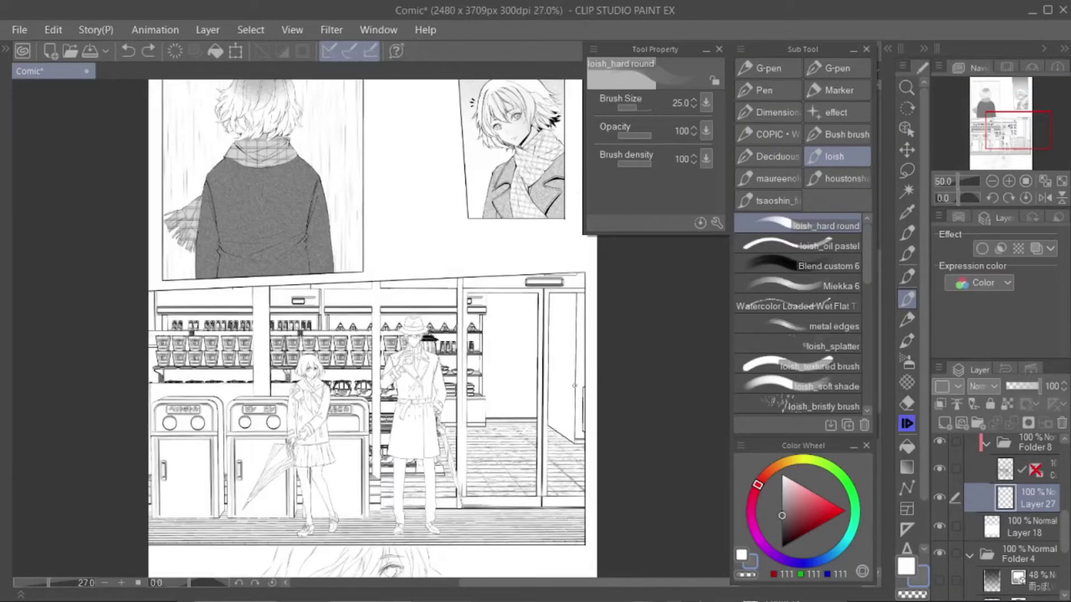
{"action": "scroll", "coordinate": [558, 379], "scroll_direction": "up", "scroll_amount": 2}
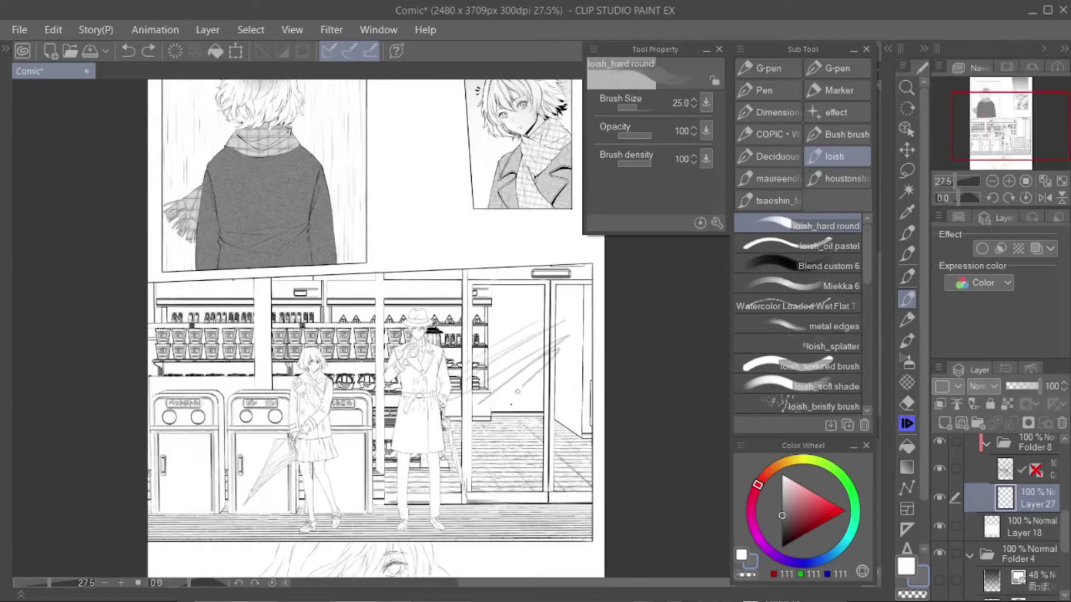
{"action": "scroll", "coordinate": [514, 393], "scroll_direction": "down", "scroll_amount": 2}
- Outline the store interior along the floor edge, counter and pillar with a Polyline selection on Layer 27
{"action": "key", "text": "m"}
{"action": "scroll", "coordinate": [451, 196], "scroll_direction": "up", "scroll_amount": 8}
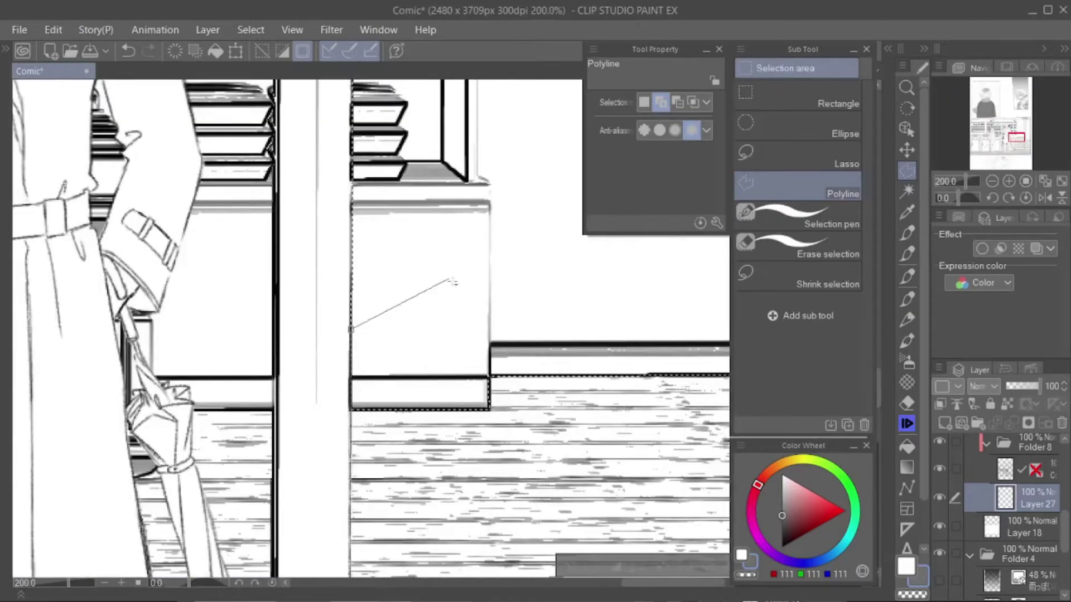
{"action": "scroll", "coordinate": [451, 197], "scroll_direction": "down", "scroll_amount": 4}
{"action": "scroll", "coordinate": [390, 279], "scroll_direction": "up", "scroll_amount": 3}
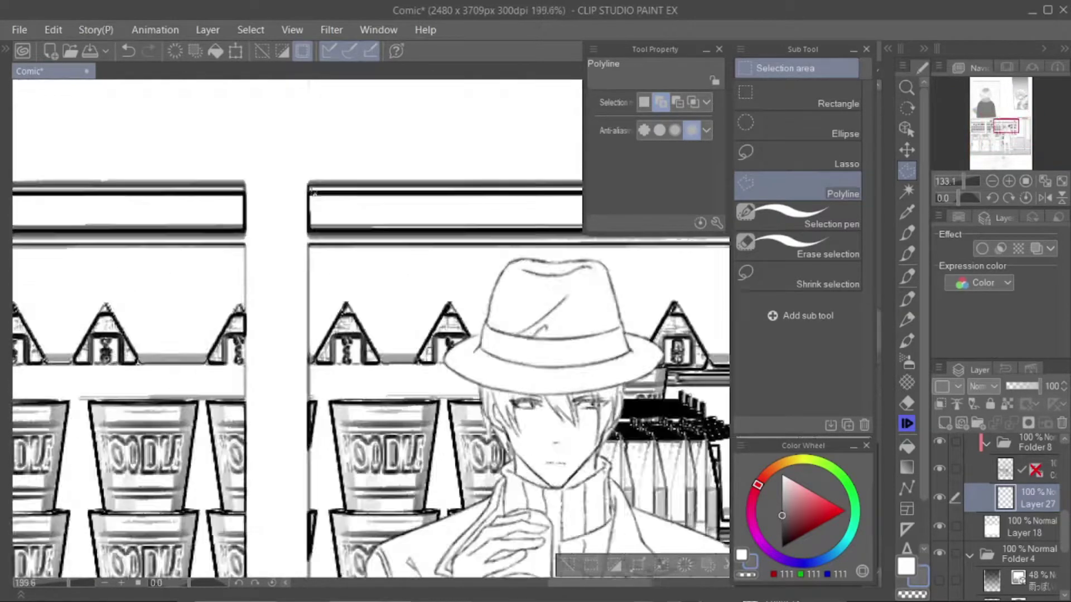